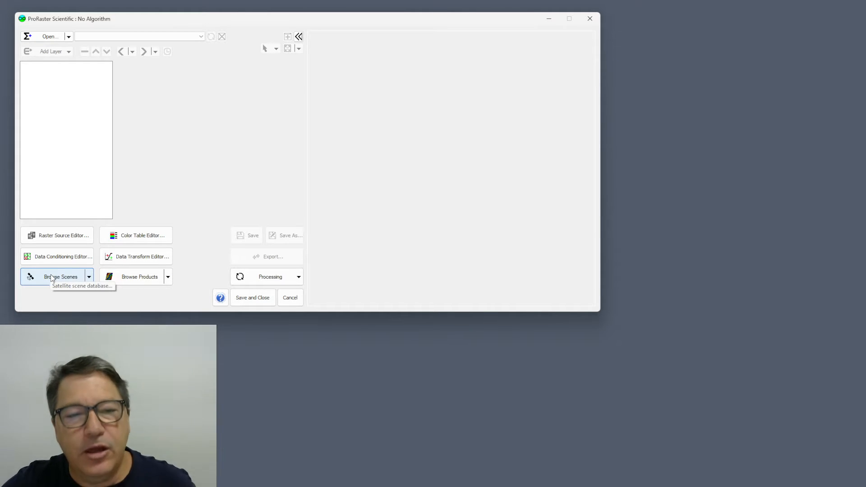
Step: Open the SDB_PakFlood22 satellite scene database and show its scene footprints on the map beside the main window
{"action": "left_click", "coordinate": [52, 278]}
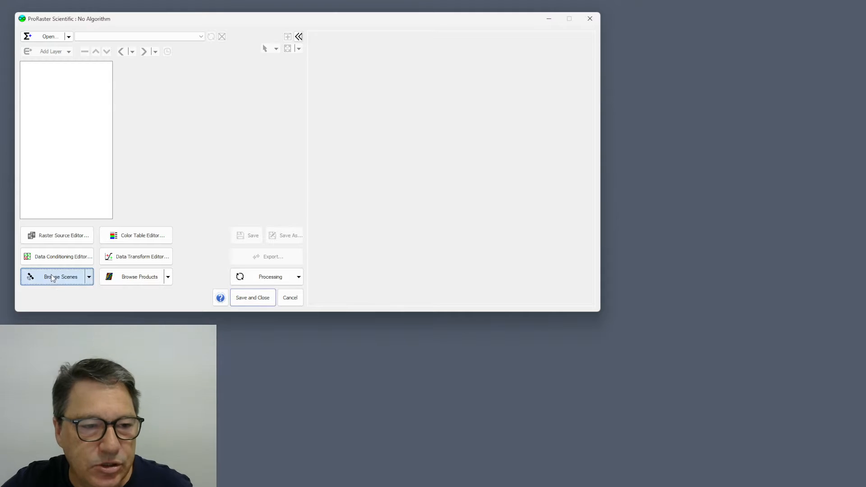
{"action": "double_click", "coordinate": [278, 135]}
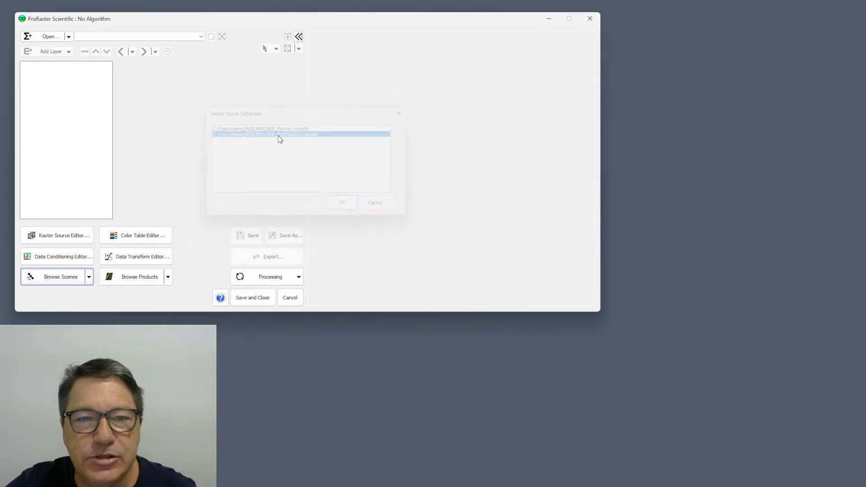
{"action": "left_click_drag", "start_coordinate": [328, 10], "coordinate": [677, 14]}
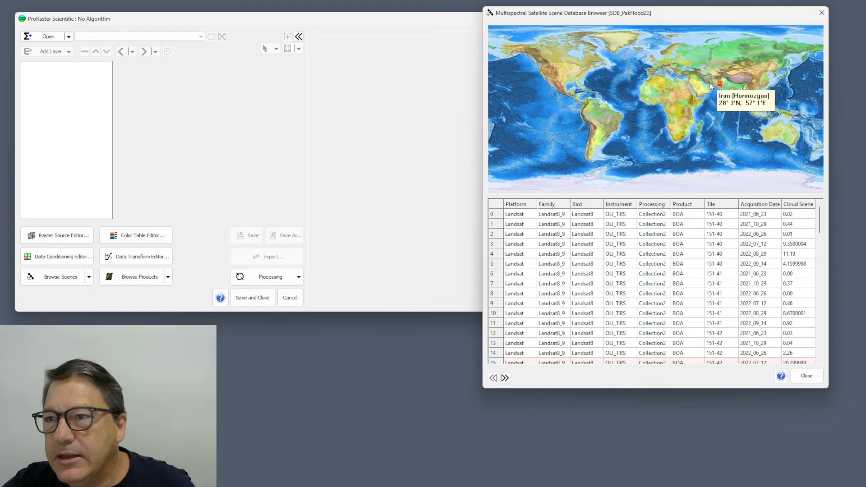
{"action": "scroll", "coordinate": [720, 85], "scroll_direction": "up", "scroll_amount": 6}
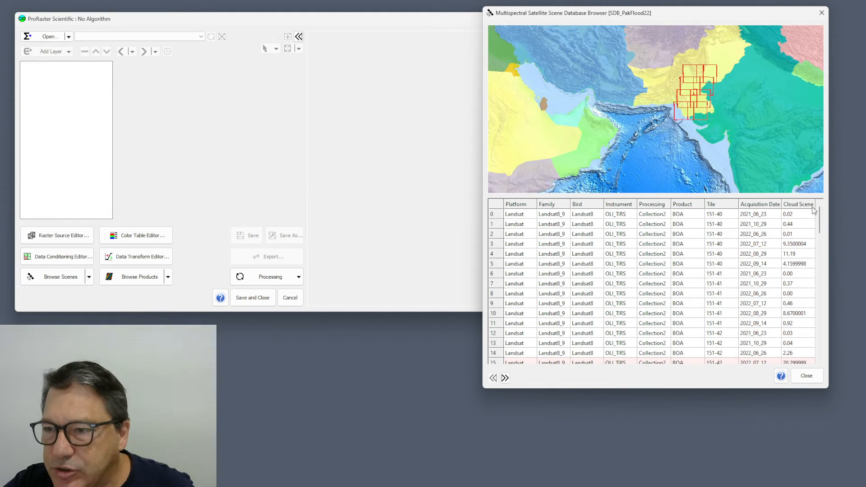
Step: Sort the scenes by tile and narrow the list to the scenes of tile 151-42
{"action": "left_click", "coordinate": [725, 207]}
{"action": "scroll", "coordinate": [676, 259], "scroll_direction": "down", "scroll_amount": 7}
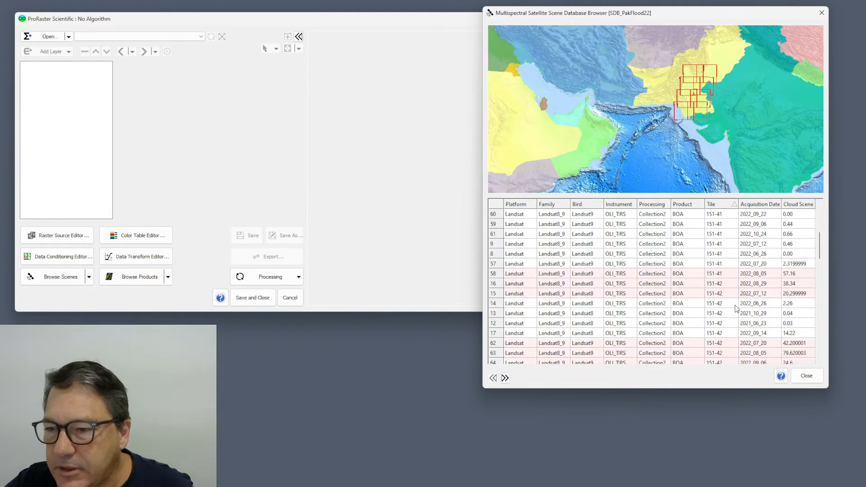
{"action": "left_click", "coordinate": [719, 239]}
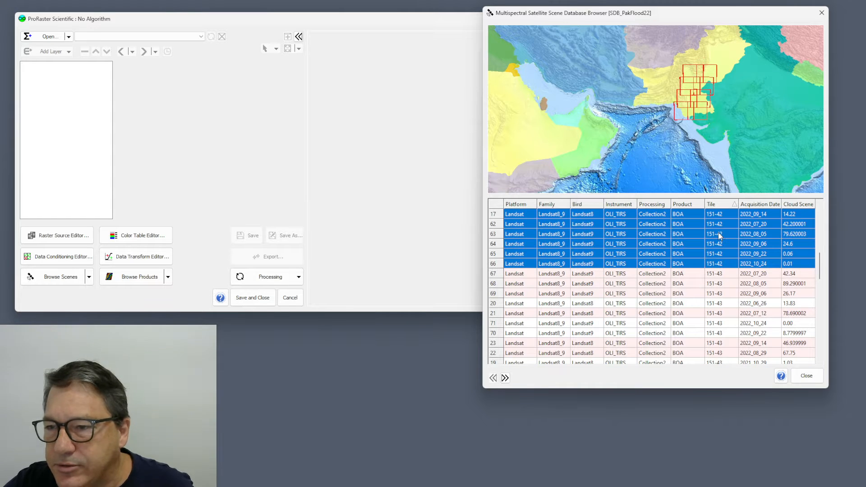
{"action": "left_click", "coordinate": [505, 378]}
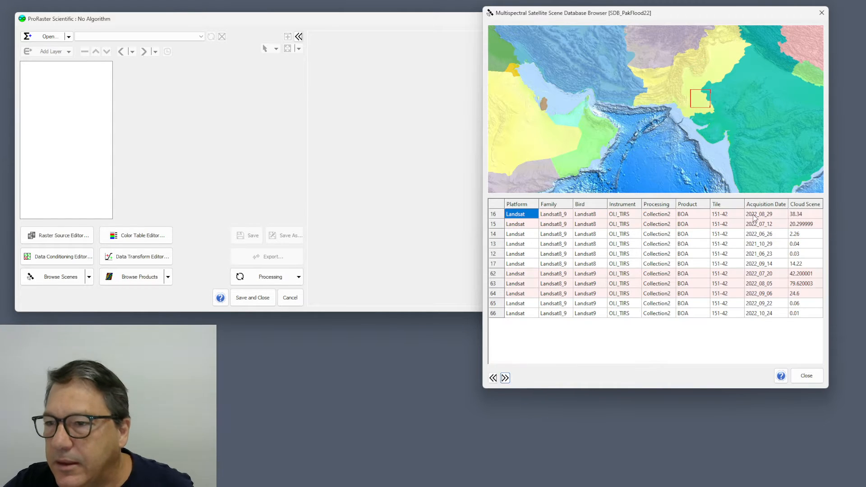
Step: Sort the tile's scenes by acquisition date and keep only those from 2022_06_26 to 2022_10_24
{"action": "left_click", "coordinate": [762, 206]}
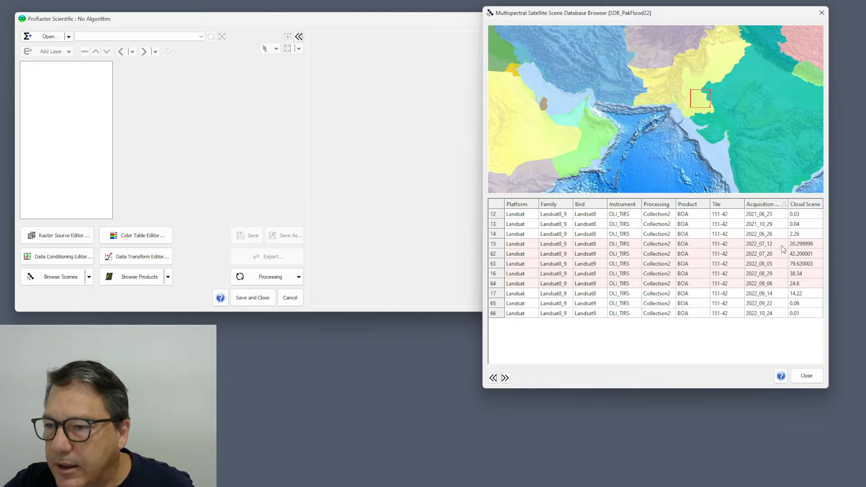
{"action": "left_click", "coordinate": [760, 237]}
{"action": "left_click", "coordinate": [756, 244]}
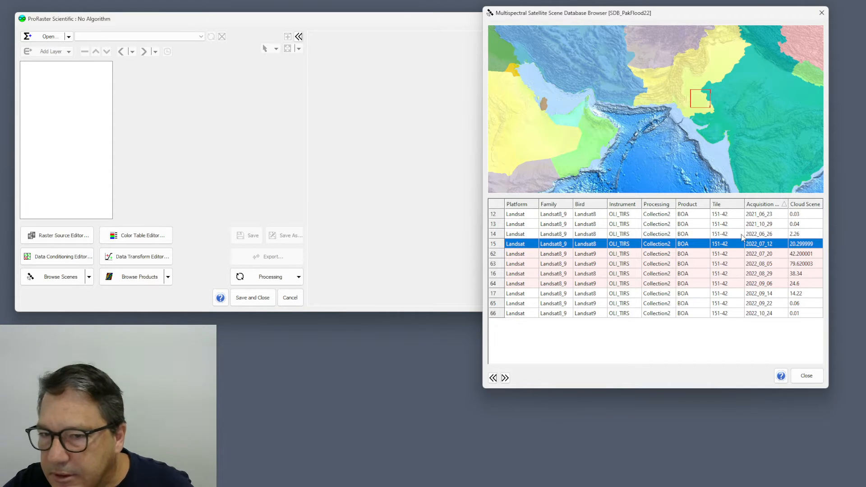
{"action": "left_click", "coordinate": [498, 235]}
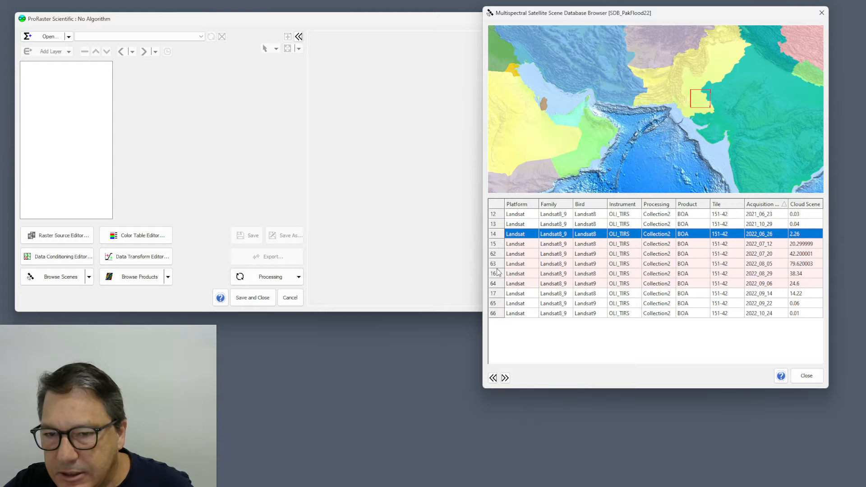
{"action": "left_click", "coordinate": [499, 314], "text": "shift"}
{"action": "left_click", "coordinate": [505, 377]}
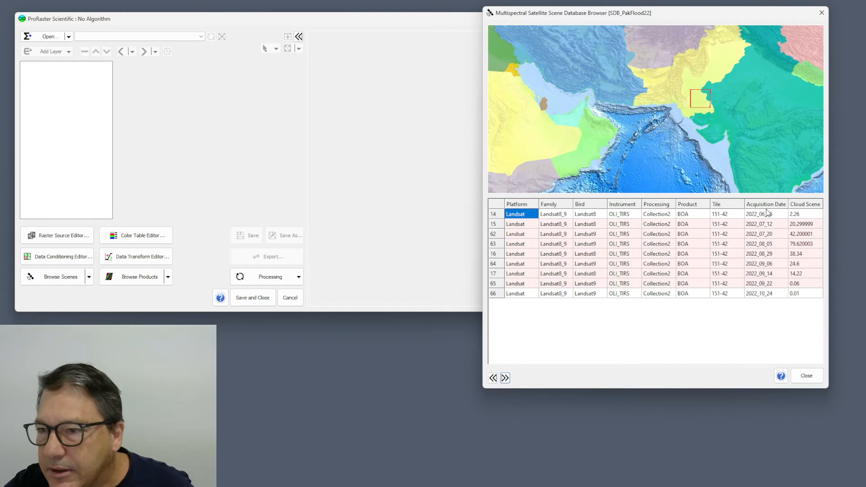
Step: Sort the scenes by scene cloud and start a composited scene product from the six least cloudy ones, up to 24.6
{"action": "left_click", "coordinate": [806, 205]}
{"action": "left_click", "coordinate": [498, 216]}
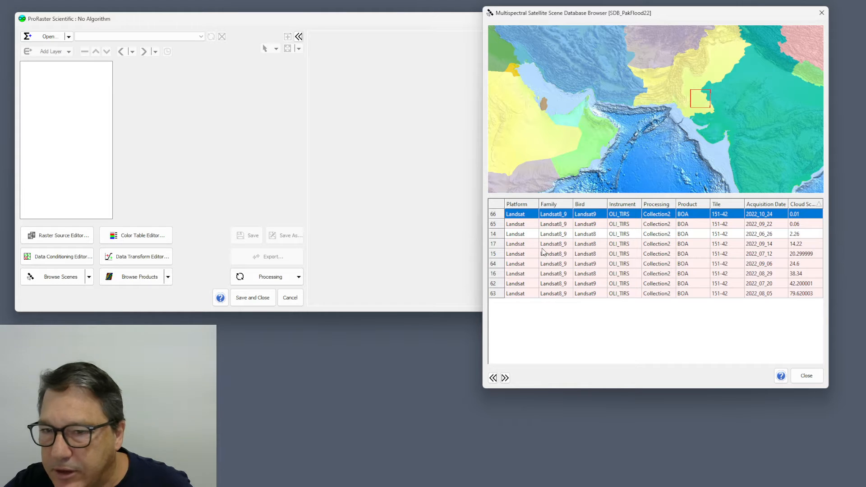
{"action": "left_click", "coordinate": [498, 266], "text": "shift"}
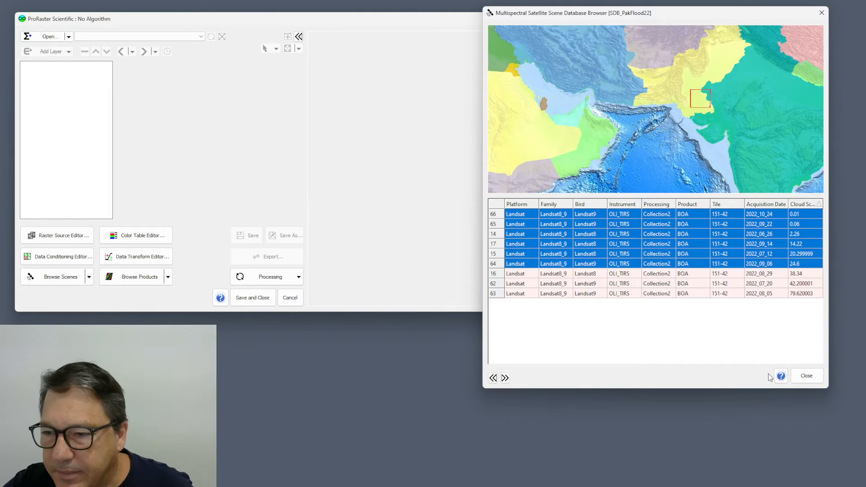
{"action": "right_click", "coordinate": [501, 224]}
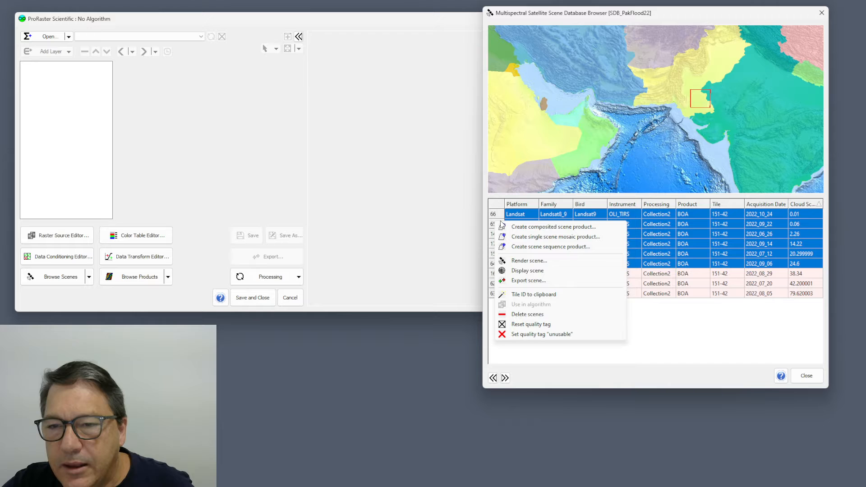
{"action": "left_click", "coordinate": [551, 227]}
{"action": "left_click", "coordinate": [688, 238]}
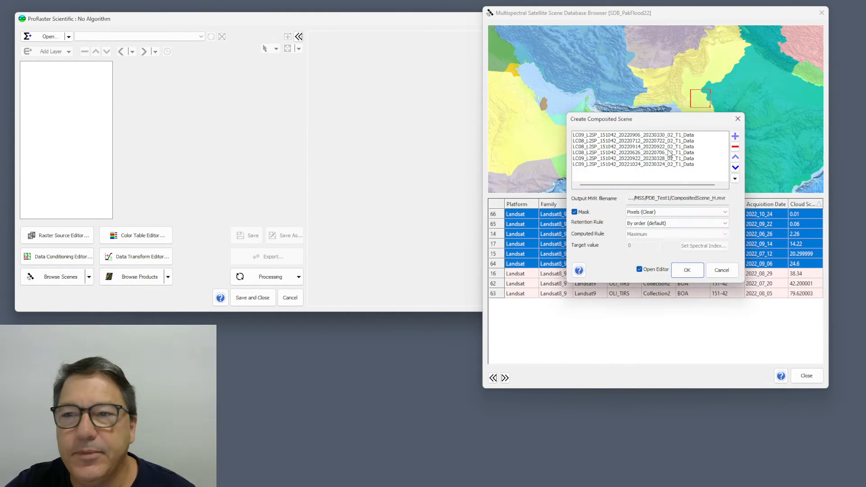
Step: Examine the available ordering methods for the composite's scene list, leaving the manual order selected
{"action": "left_click_drag", "start_coordinate": [663, 115], "coordinate": [484, 94]}
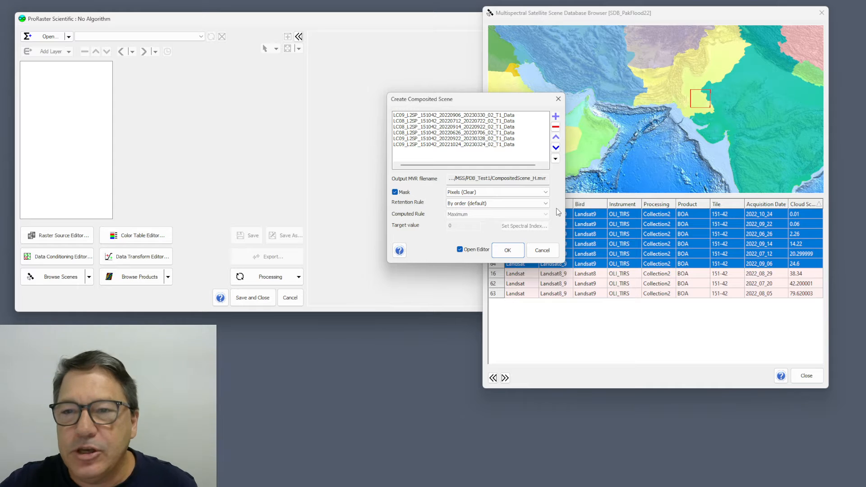
{"action": "left_click", "coordinate": [555, 159]}
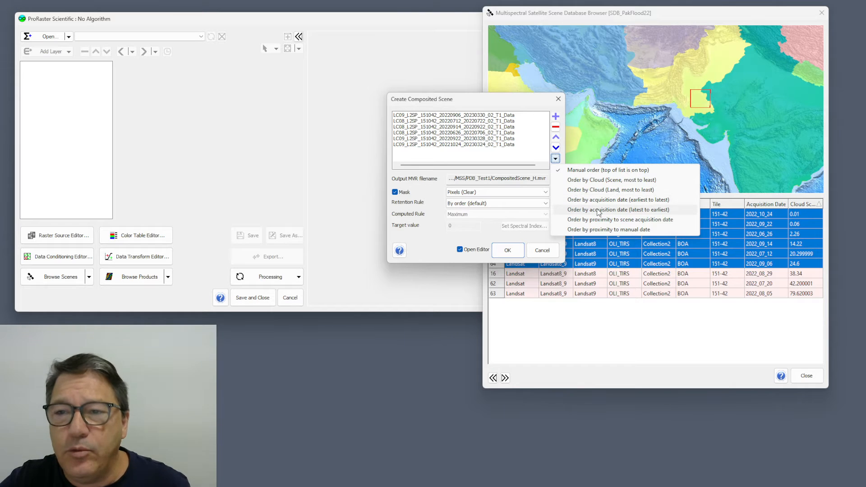
{"action": "left_click", "coordinate": [431, 251]}
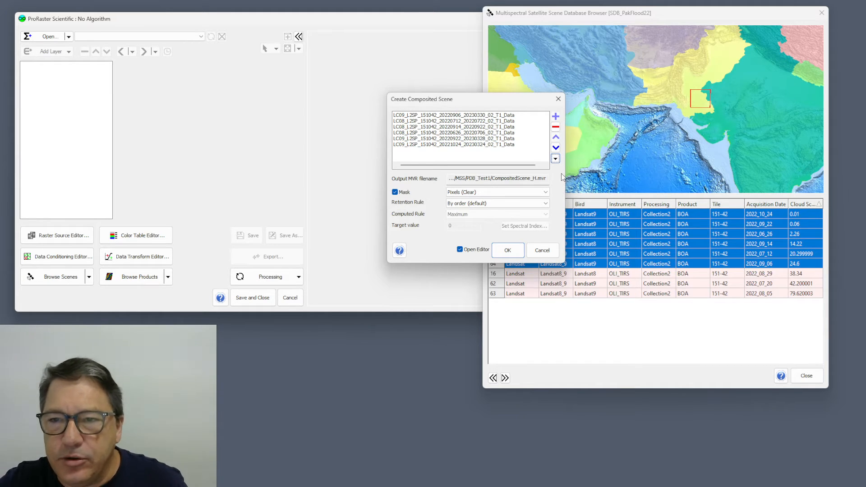
{"action": "left_click", "coordinate": [555, 158]}
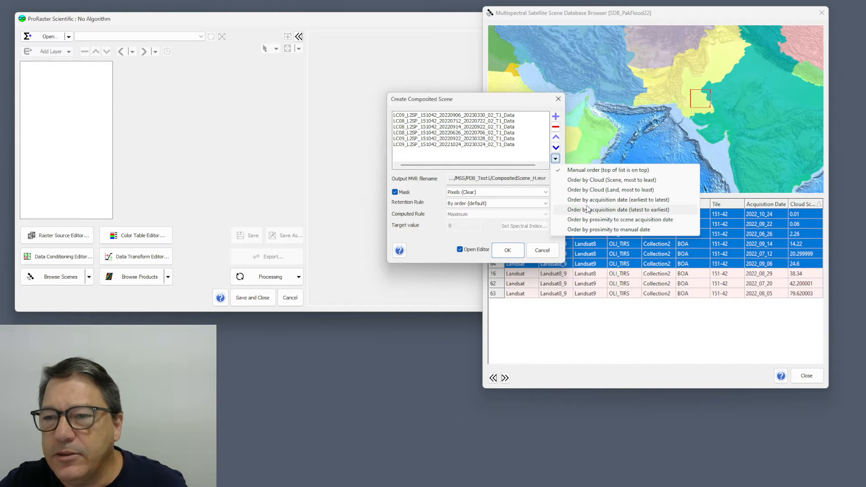
{"action": "left_click", "coordinate": [429, 249]}
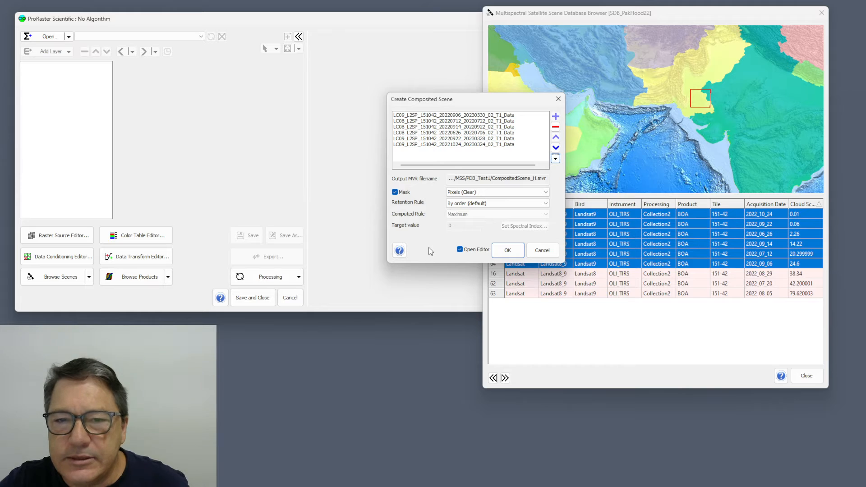
Step: Create the composited scene with the Pixels (Clear) mask and the By order (default) retention rule
{"action": "left_click", "coordinate": [407, 194]}
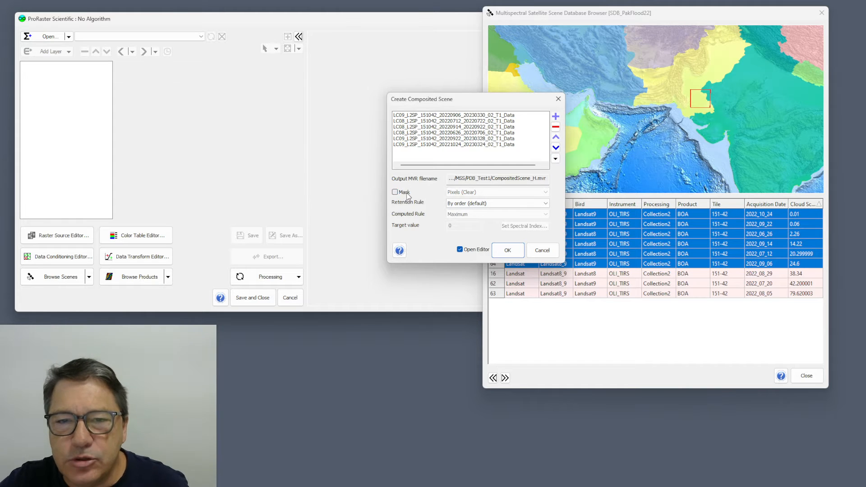
{"action": "left_click", "coordinate": [408, 194]}
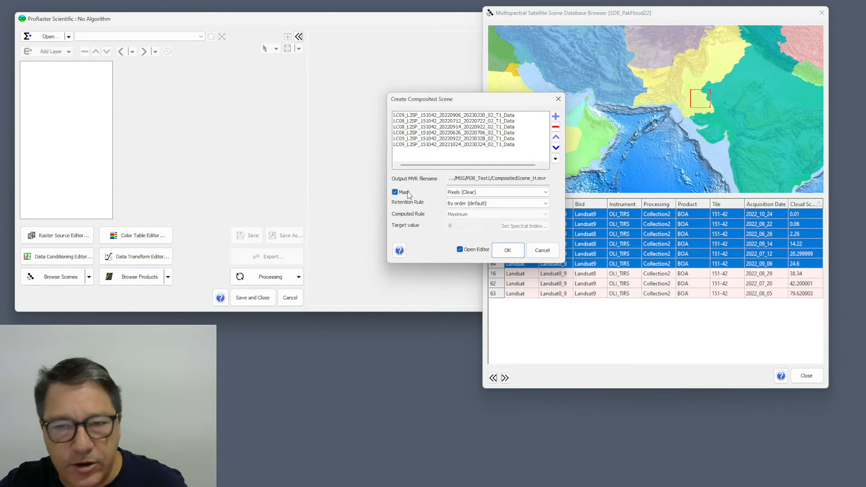
{"action": "left_click", "coordinate": [547, 191]}
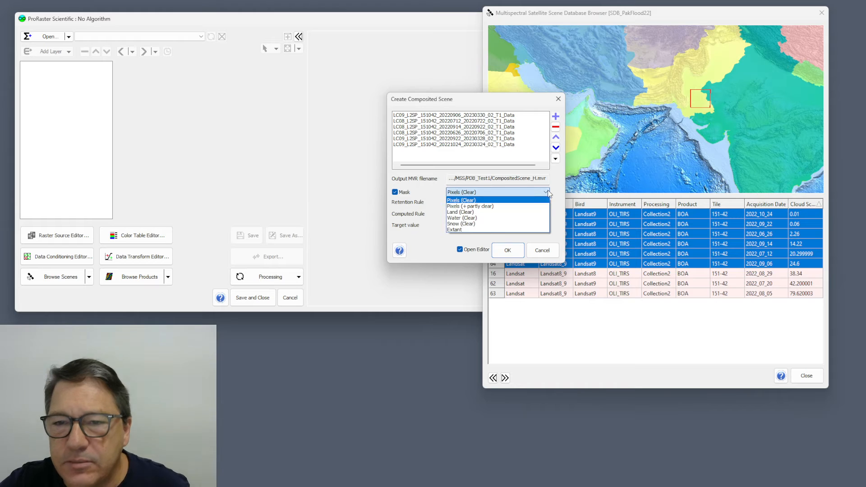
{"action": "left_click", "coordinate": [464, 201]}
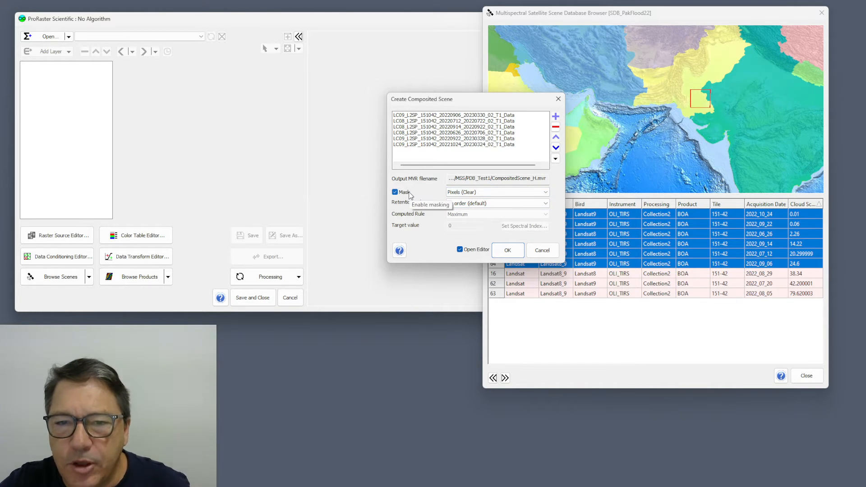
{"action": "left_click", "coordinate": [546, 205]}
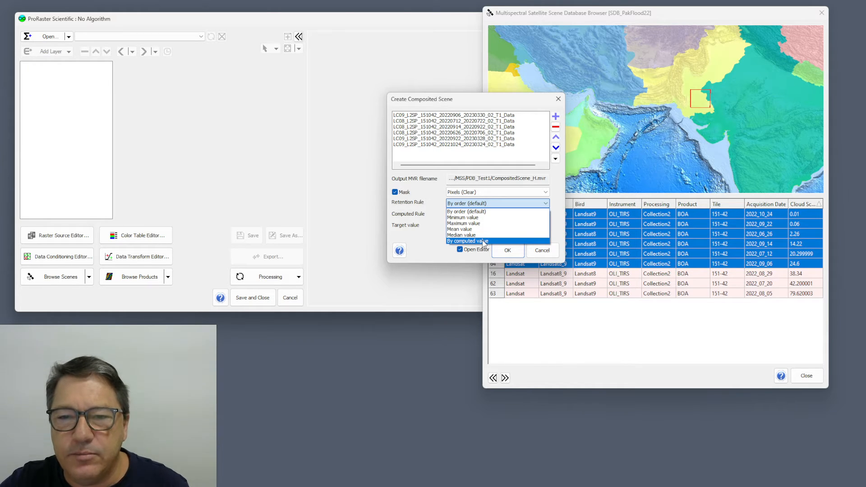
{"action": "left_click", "coordinate": [429, 235]}
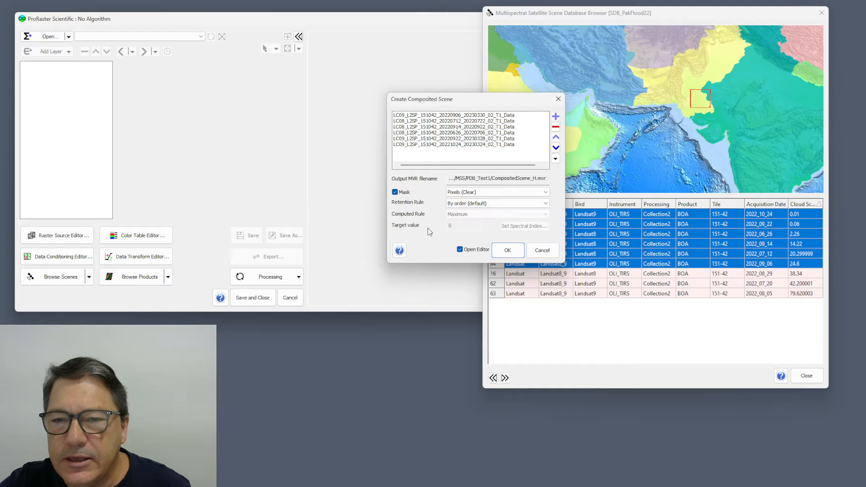
{"action": "left_click", "coordinate": [507, 250]}
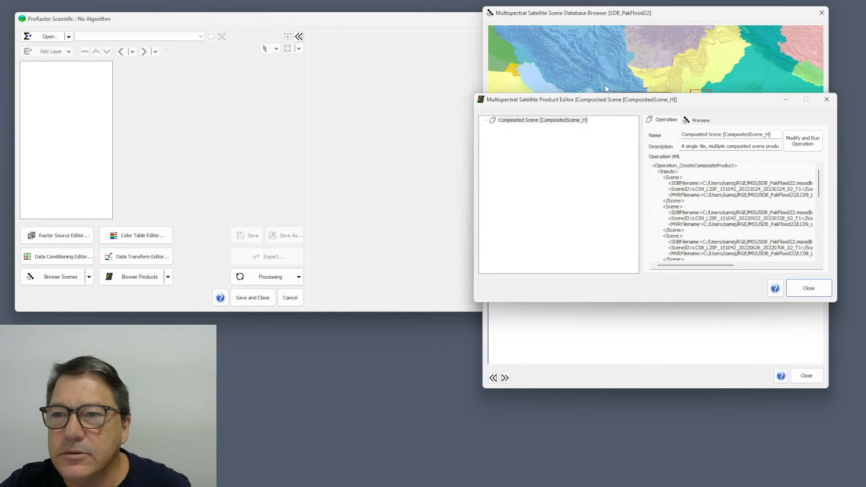
Step: Add a render algorithm with the Shortwave Infrared band combination and BOA Reflectance target to the composited scene
{"action": "left_click_drag", "start_coordinate": [614, 104], "coordinate": [370, 83]}
{"action": "right_click", "coordinate": [281, 100]}
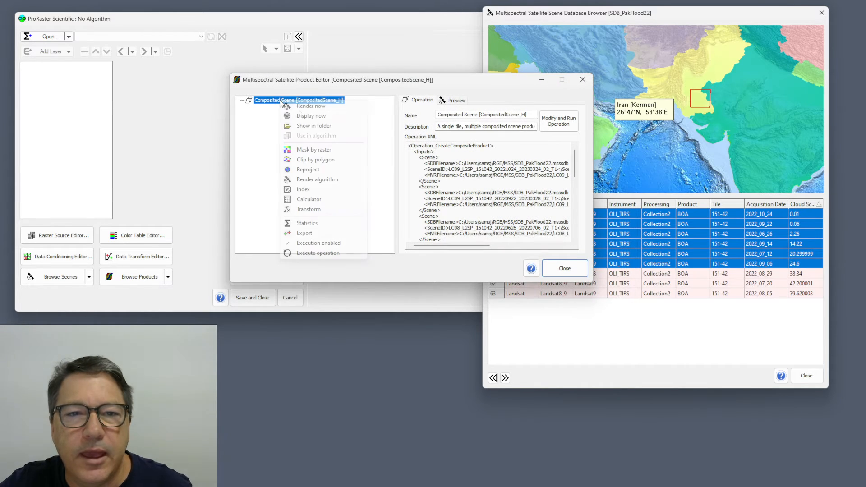
{"action": "left_click", "coordinate": [316, 180]}
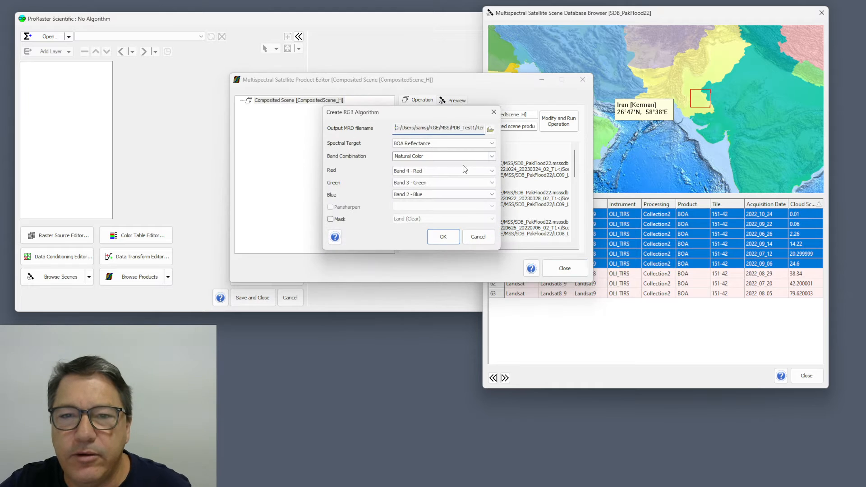
{"action": "left_click", "coordinate": [496, 158]}
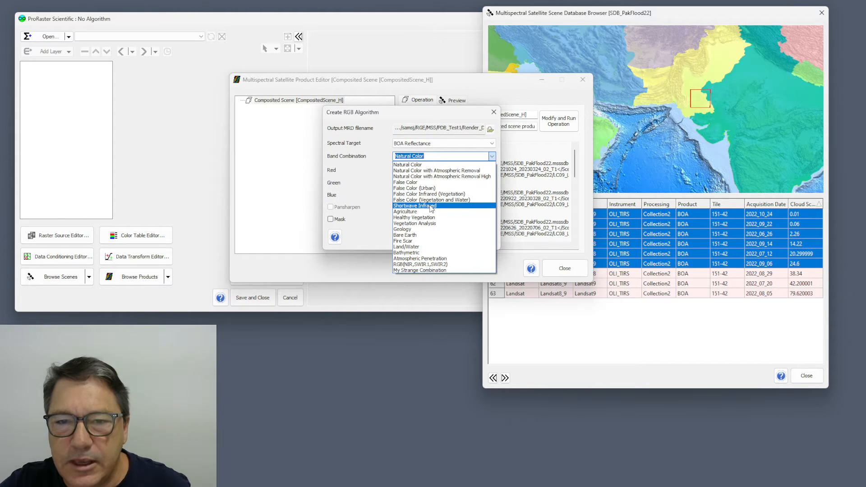
{"action": "left_click", "coordinate": [467, 216]}
{"action": "left_click", "coordinate": [443, 236]}
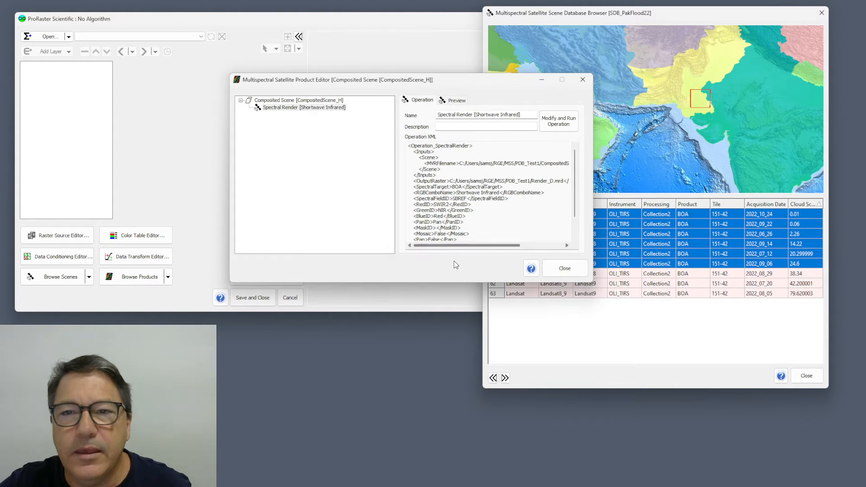
Step: Render the shortwave infrared product, view it enlarged in a detached preview window, and place the product editor beside it
{"action": "right_click", "coordinate": [289, 113]}
{"action": "left_click", "coordinate": [347, 114]}
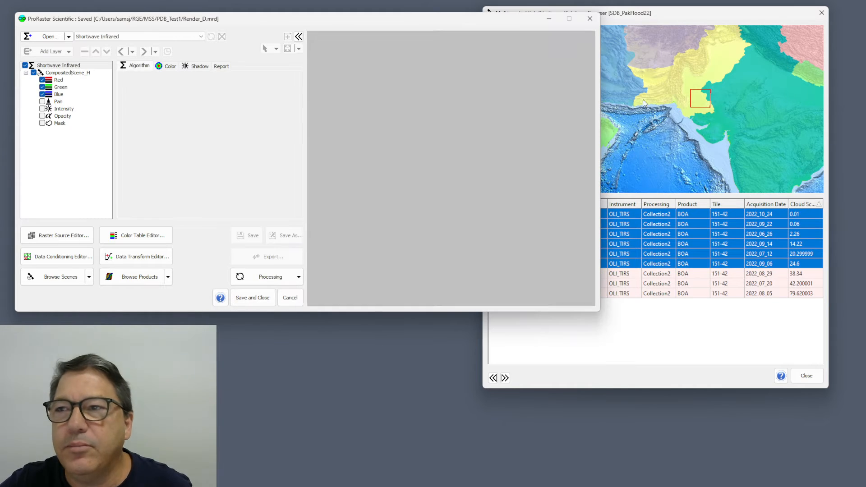
{"action": "left_click", "coordinate": [287, 38]}
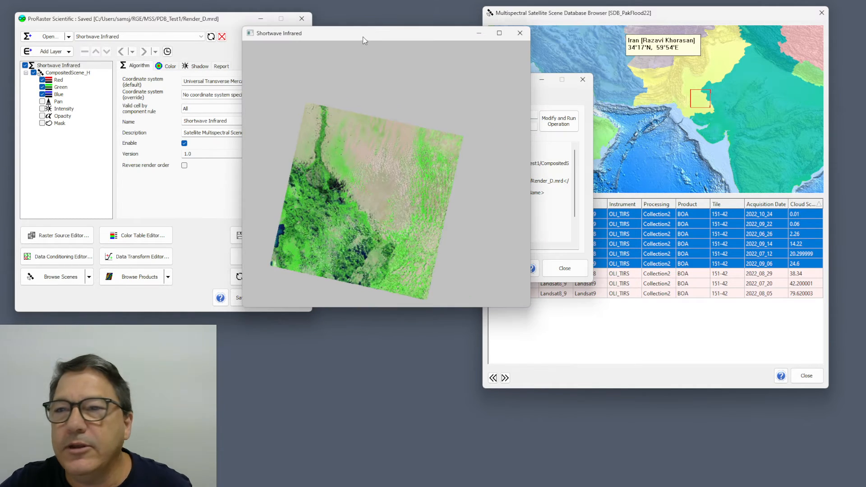
{"action": "left_click_drag", "start_coordinate": [367, 33], "coordinate": [863, 109]}
{"action": "left_click_drag", "start_coordinate": [655, 265], "coordinate": [703, 177]}
{"action": "scroll", "coordinate": [683, 191], "scroll_direction": "up", "scroll_amount": 1}
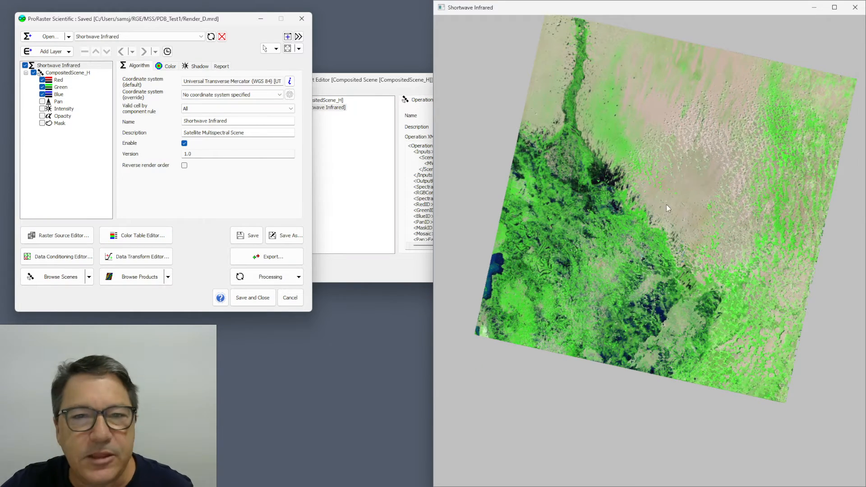
{"action": "left_click_drag", "start_coordinate": [365, 80], "coordinate": [247, 75]}
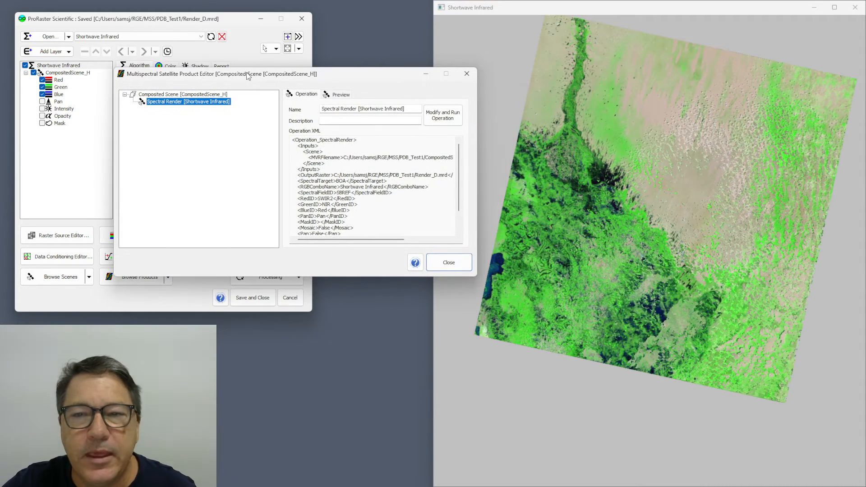
Step: Set the composited scene's retention rule to Median value, regenerate the scene and inspect the shortwave infrared result enlarged
{"action": "left_click", "coordinate": [170, 93]}
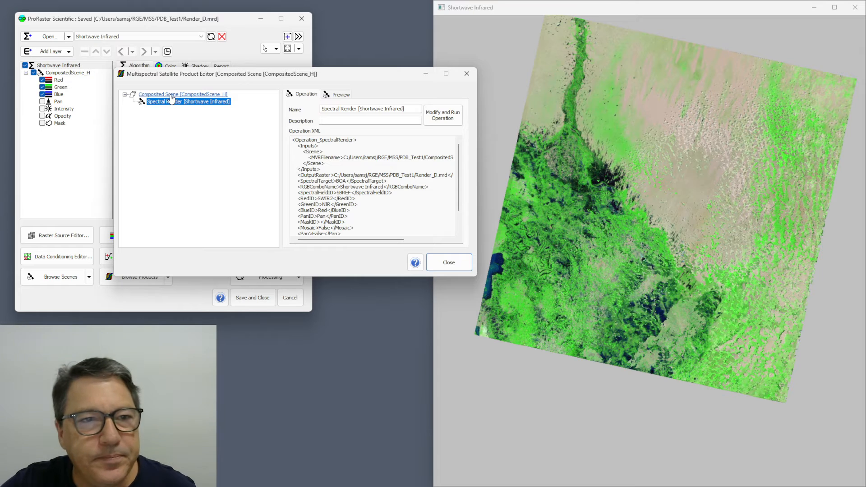
{"action": "double_click", "coordinate": [170, 94]}
{"action": "left_click_drag", "start_coordinate": [293, 89], "coordinate": [241, 82]}
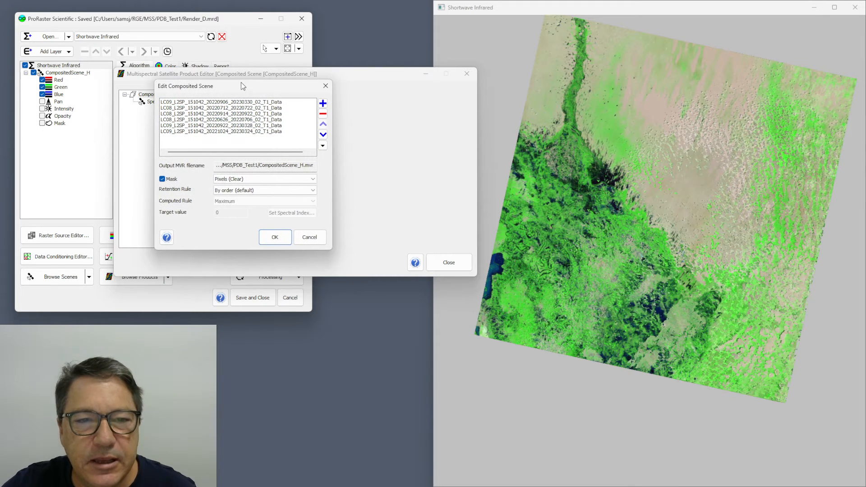
{"action": "left_click", "coordinate": [314, 189]}
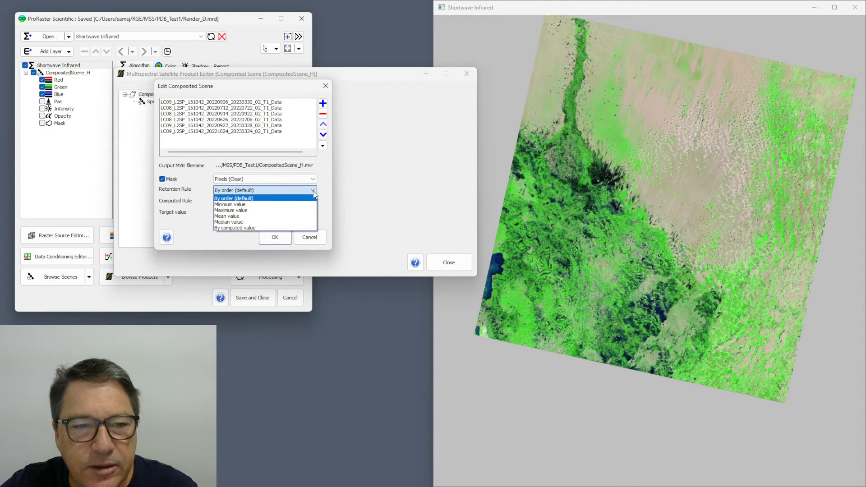
{"action": "left_click", "coordinate": [284, 224]}
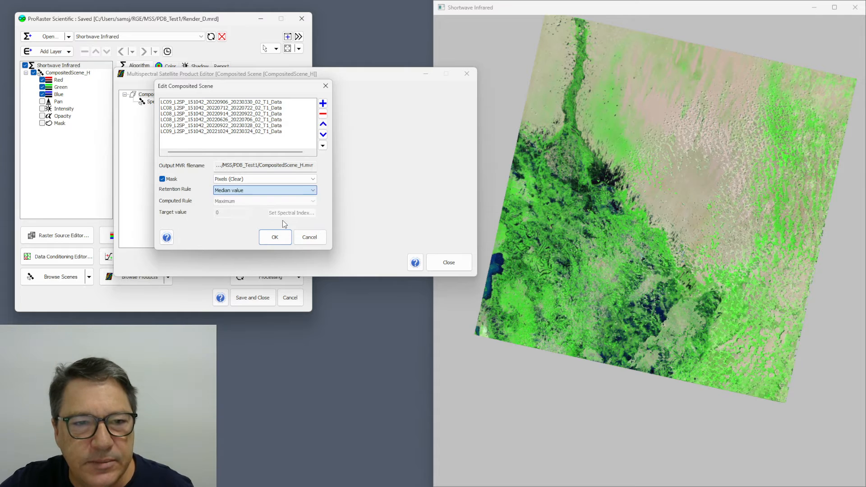
{"action": "left_click", "coordinate": [275, 237]}
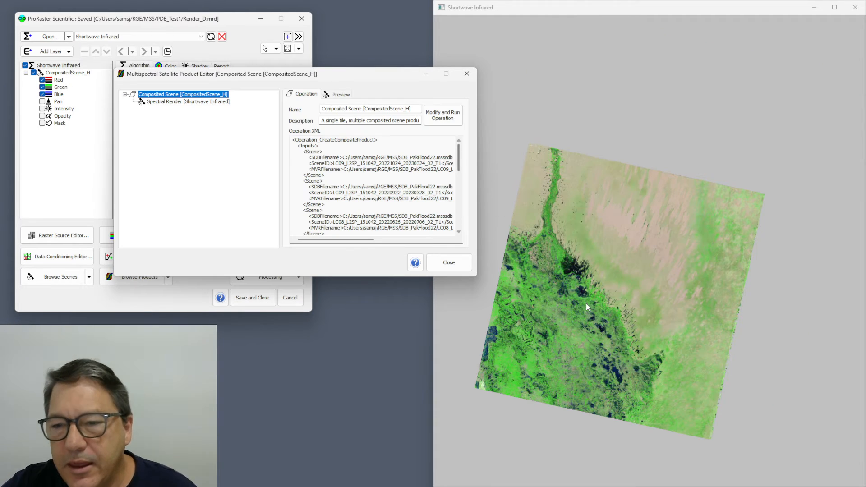
{"action": "scroll", "coordinate": [649, 231], "scroll_direction": "up", "scroll_amount": 3}
{"action": "left_click_drag", "start_coordinate": [650, 247], "coordinate": [650, 270]}
{"action": "scroll", "coordinate": [648, 275], "scroll_direction": "down", "scroll_amount": 3}
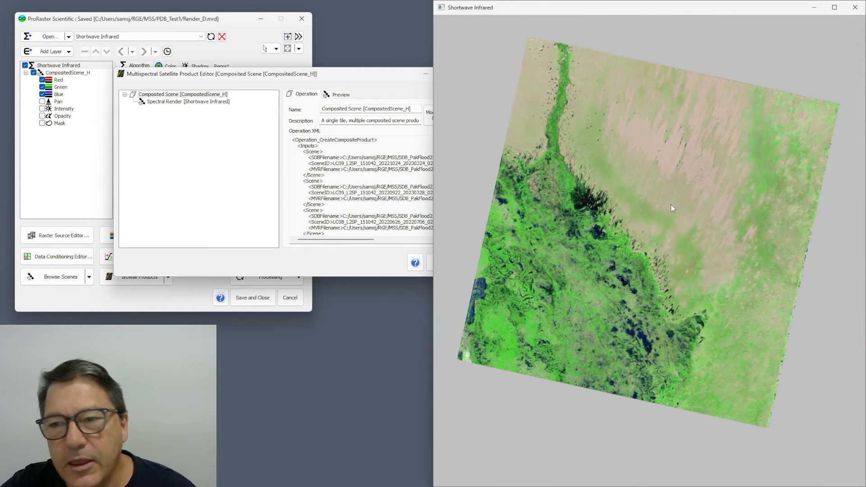
{"action": "left_click_drag", "start_coordinate": [248, 74], "coordinate": [209, 120]}
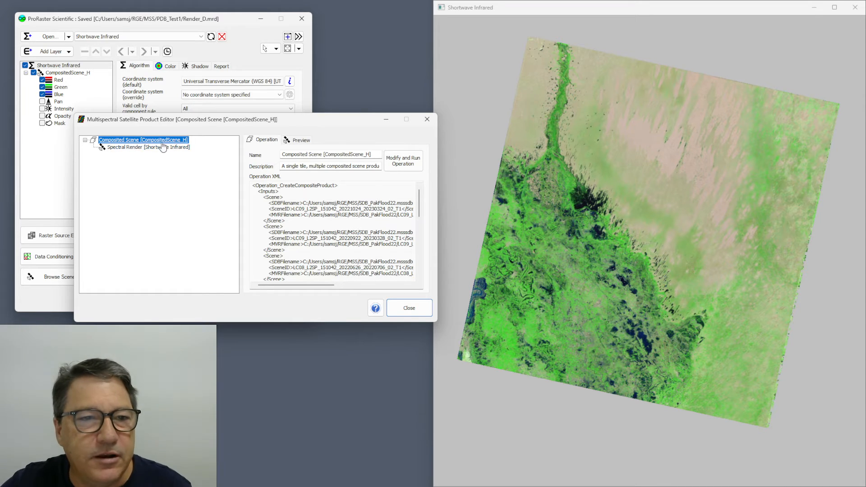
Step: Set the composited scene's retention rule to By computed value, trying Closest to target before choosing Maximum as the computed rule
{"action": "double_click", "coordinate": [137, 140]}
{"action": "left_click_drag", "start_coordinate": [245, 140], "coordinate": [285, 110]}
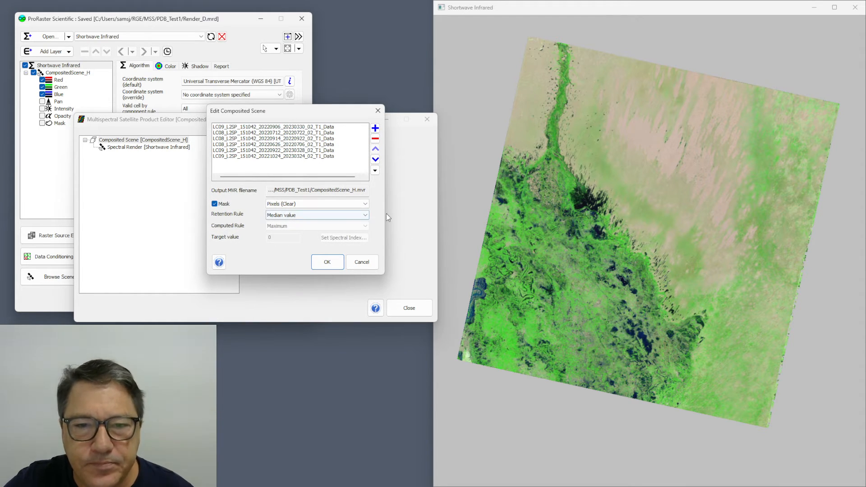
{"action": "left_click", "coordinate": [365, 216]}
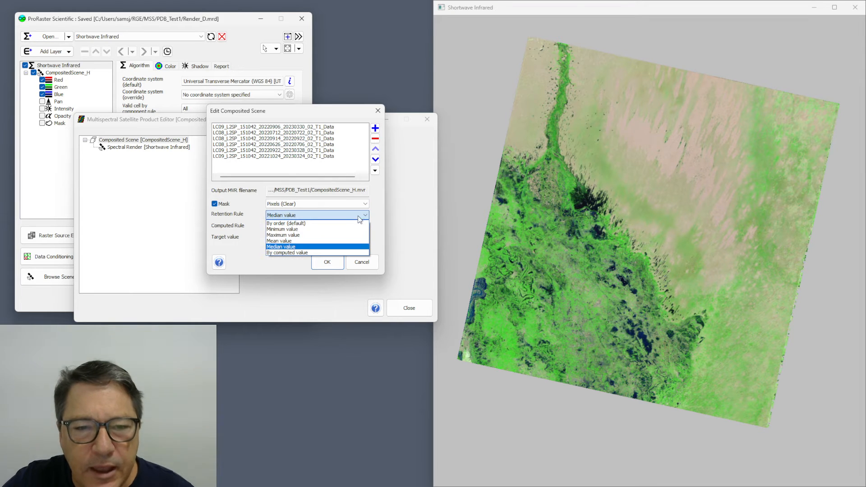
{"action": "left_click", "coordinate": [296, 253]}
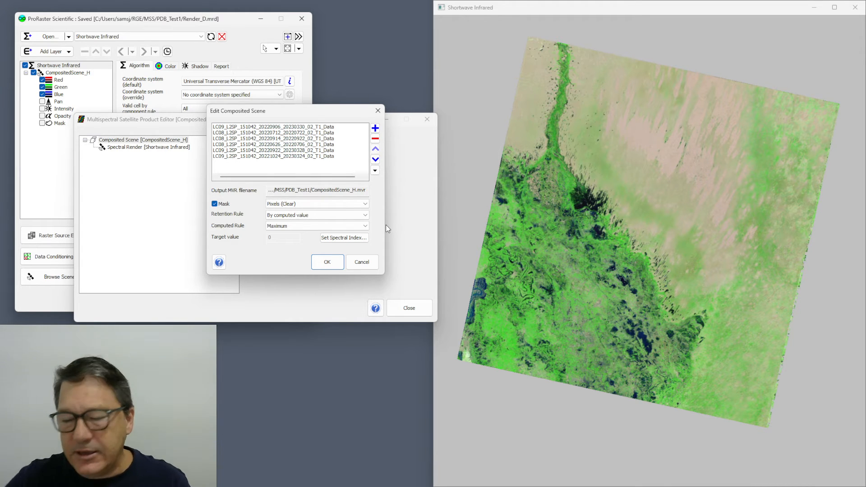
{"action": "left_click", "coordinate": [315, 225]}
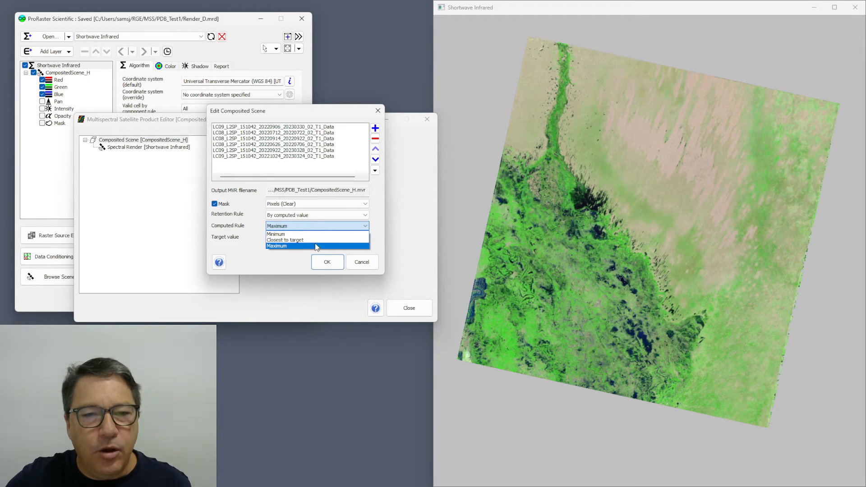
{"action": "left_click", "coordinate": [316, 242]}
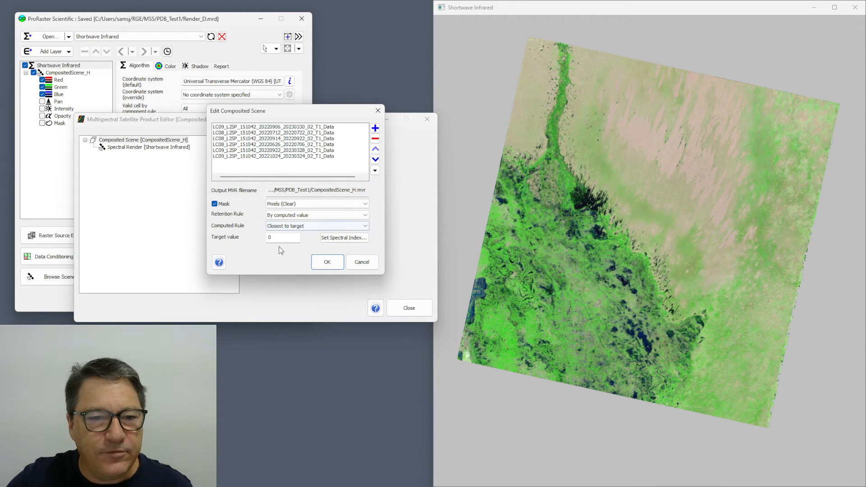
{"action": "left_click", "coordinate": [304, 228]}
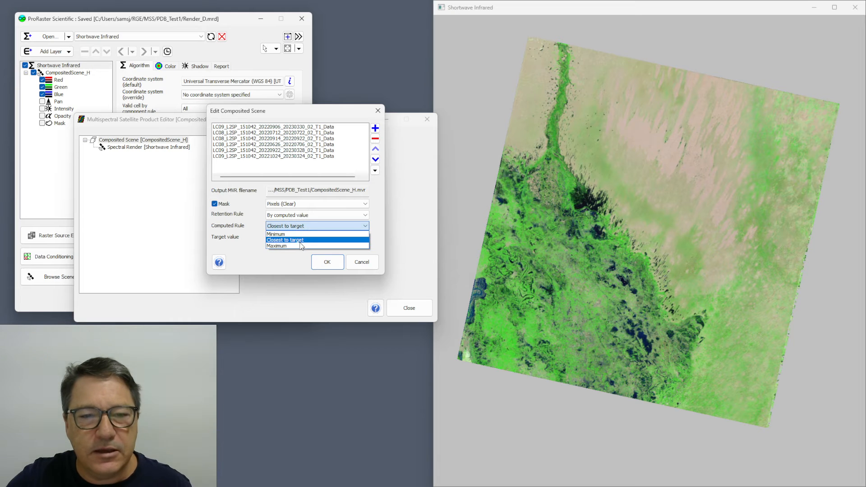
{"action": "left_click", "coordinate": [300, 246]}
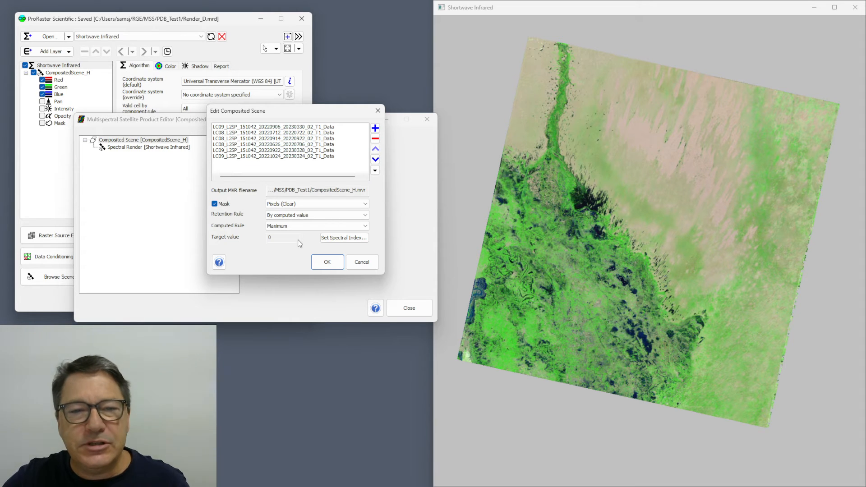
Step: Choose NDWI (Normalized Difference Water Index) as the retention rule's spectral index, regenerate the composited scene and inspect the result enlarged
{"action": "left_click", "coordinate": [343, 238]}
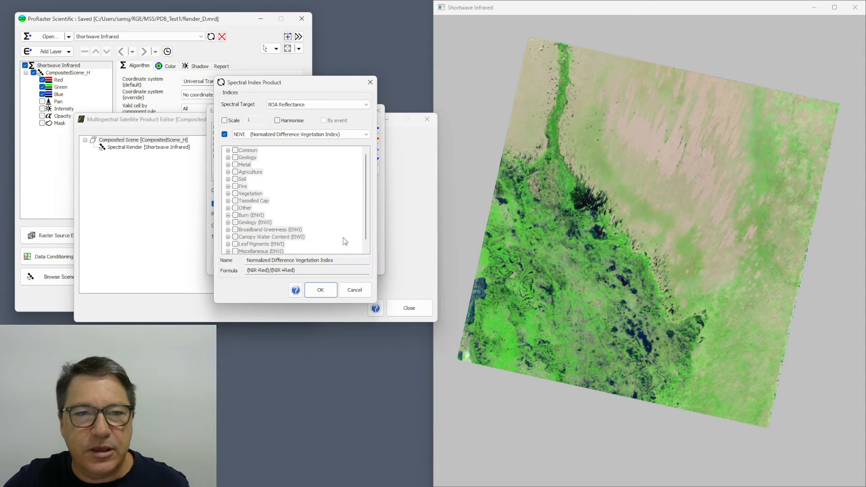
{"action": "left_click", "coordinate": [337, 134]}
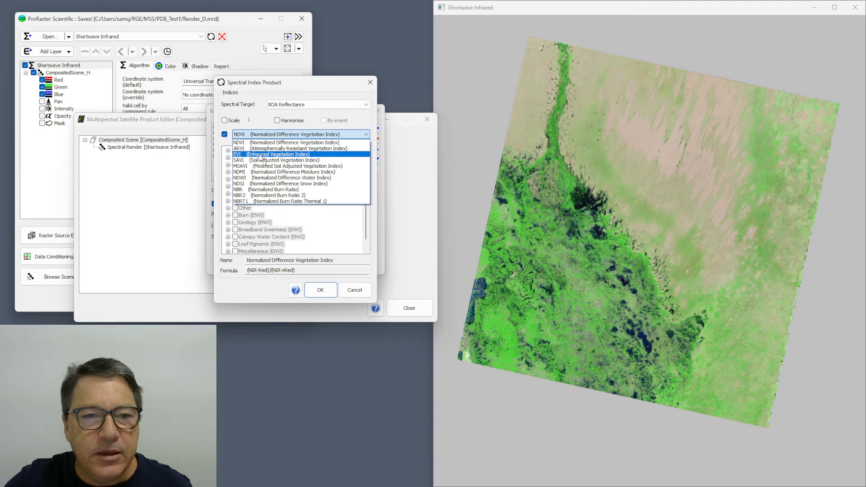
{"action": "left_click", "coordinate": [266, 179]}
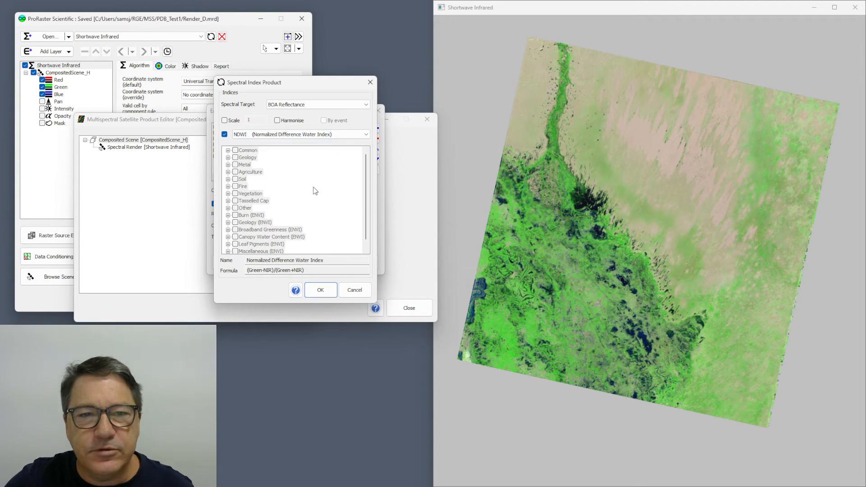
{"action": "left_click", "coordinate": [321, 289]}
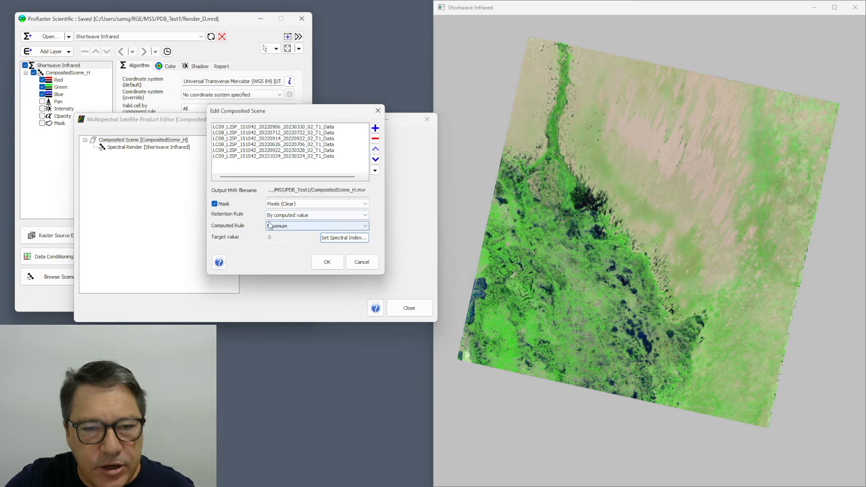
{"action": "left_click", "coordinate": [327, 263]}
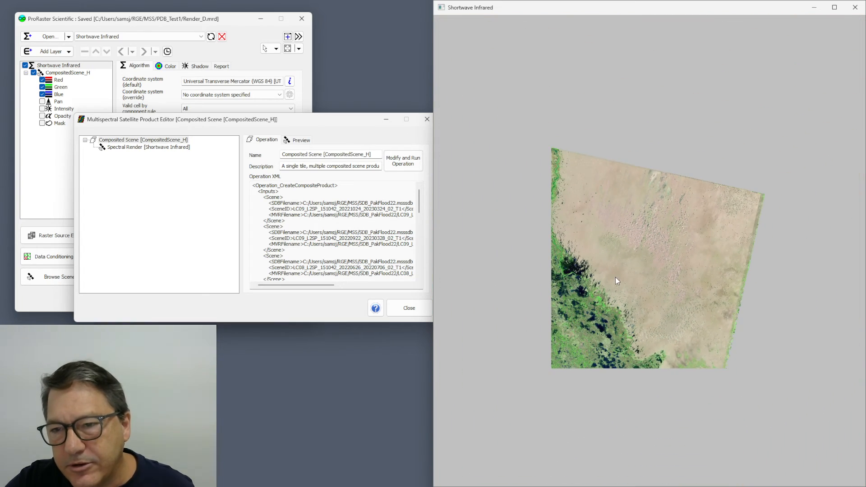
{"action": "left_click_drag", "start_coordinate": [617, 280], "coordinate": [660, 221]}
{"action": "scroll", "coordinate": [631, 241], "scroll_direction": "up", "scroll_amount": 5}
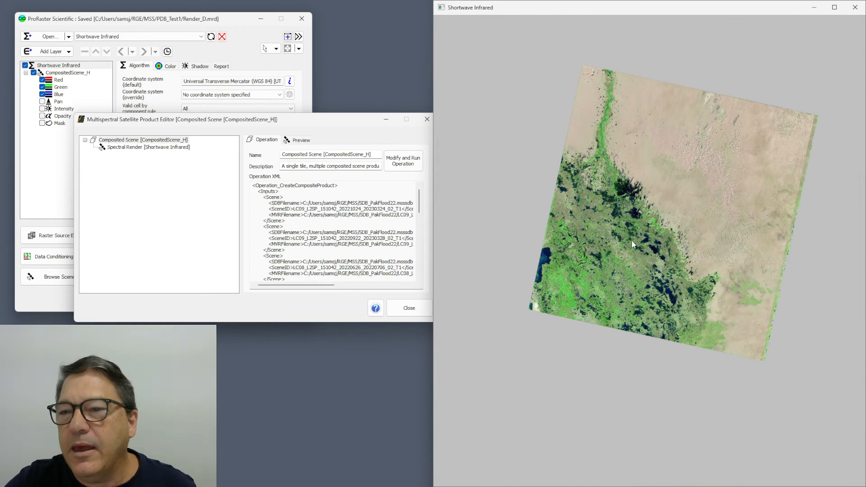
{"action": "left_click_drag", "start_coordinate": [637, 244], "coordinate": [607, 275]}
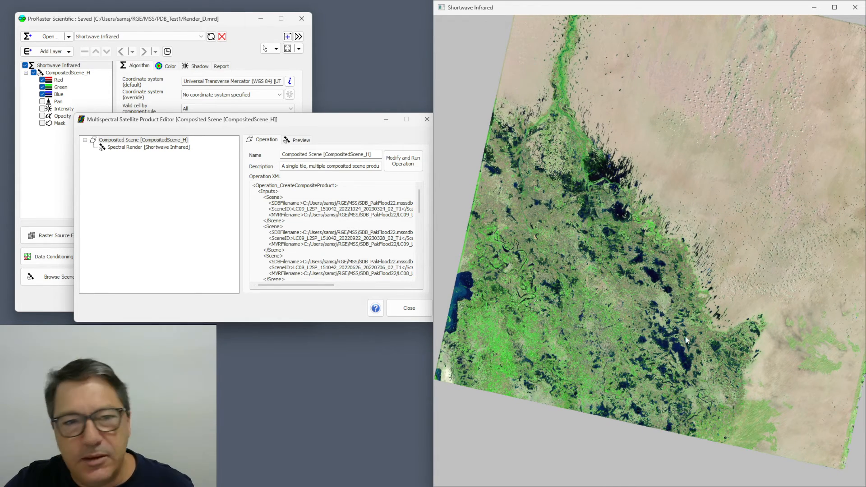
Step: Change the composited scene's computed rule to Minimum, regenerate the scene and inspect the result enlarged
{"action": "double_click", "coordinate": [135, 141]}
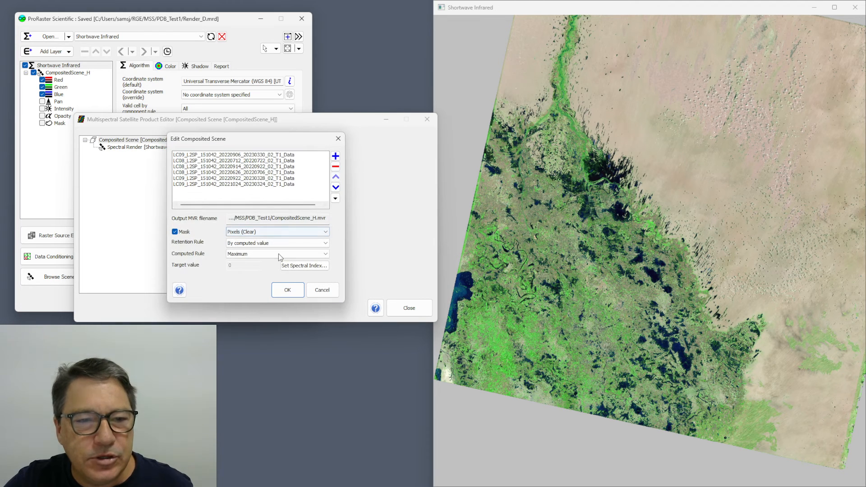
{"action": "left_click", "coordinate": [277, 254]}
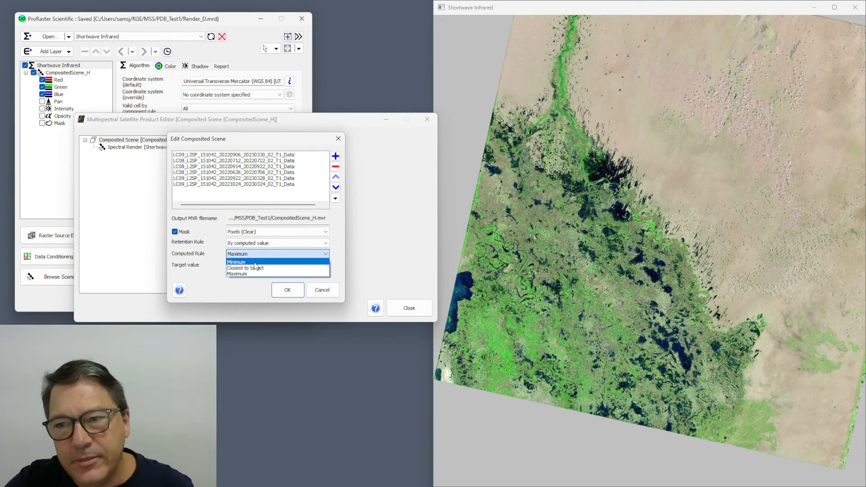
{"action": "left_click", "coordinate": [255, 262]}
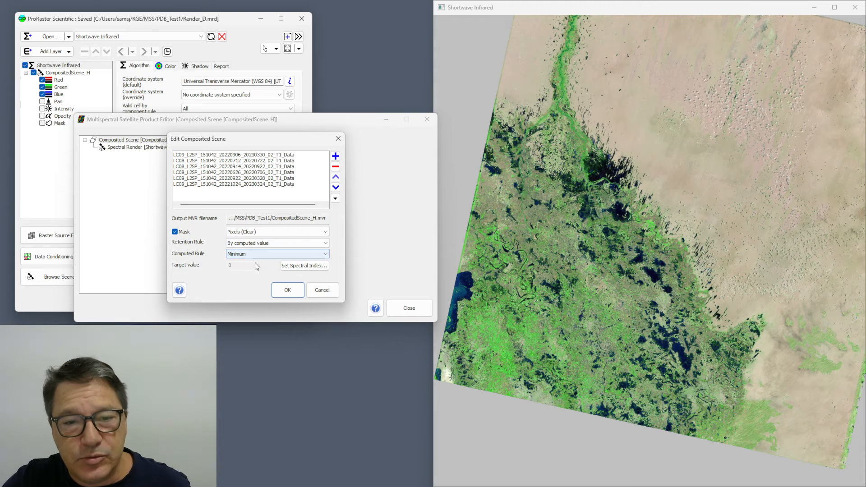
{"action": "left_click", "coordinate": [285, 292]}
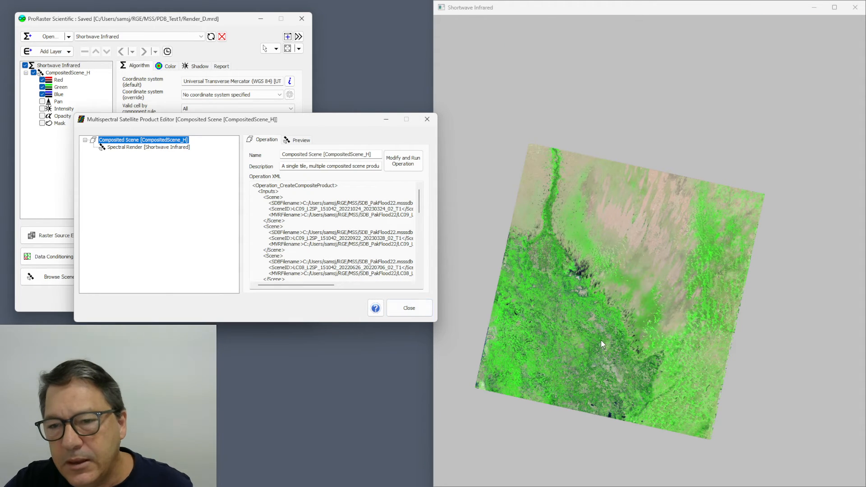
{"action": "scroll", "coordinate": [636, 296], "scroll_direction": "up", "scroll_amount": 4}
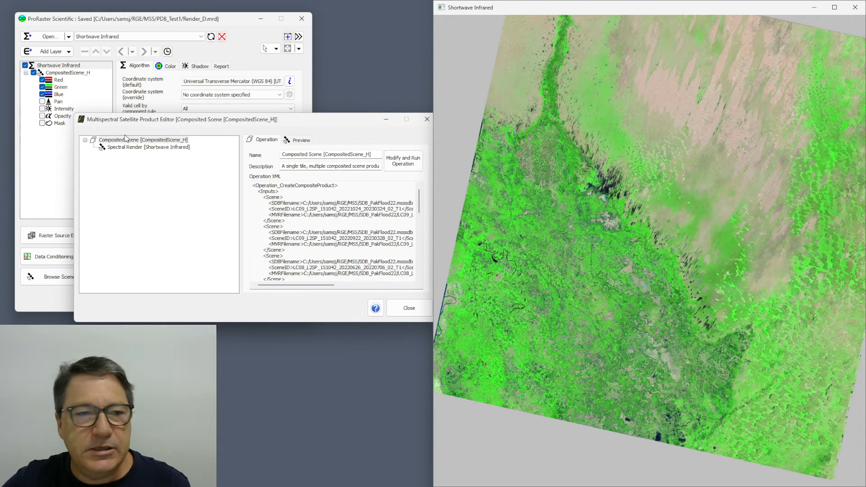
Step: Start a new product sequence with the Create Product Sequence Wizard and choose Composited Mosaic Sequence as the product
{"action": "left_click", "coordinate": [45, 300]}
{"action": "left_click", "coordinate": [168, 278]}
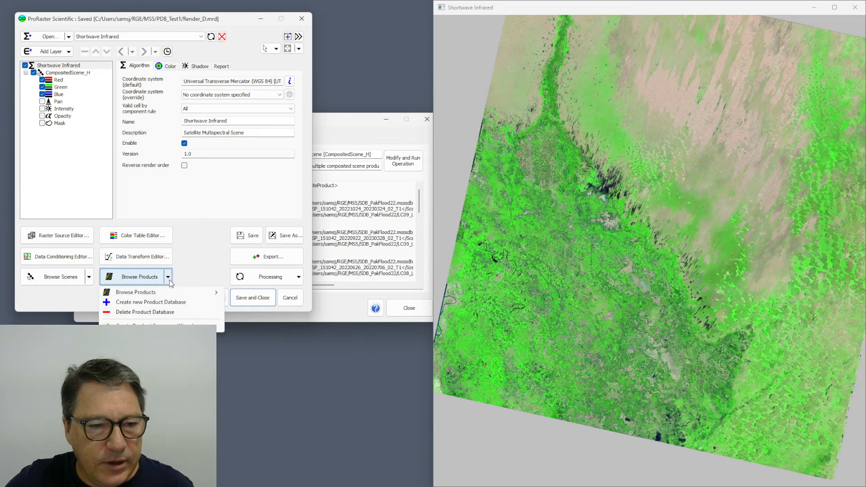
{"action": "left_click", "coordinate": [149, 322]}
{"action": "left_click_drag", "start_coordinate": [167, 83], "coordinate": [537, 106]}
{"action": "left_click", "coordinate": [518, 248]}
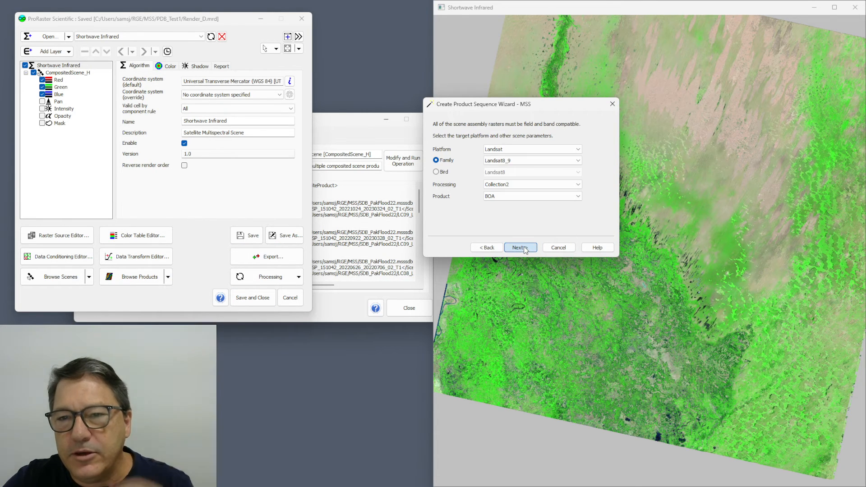
{"action": "left_click", "coordinate": [525, 162]}
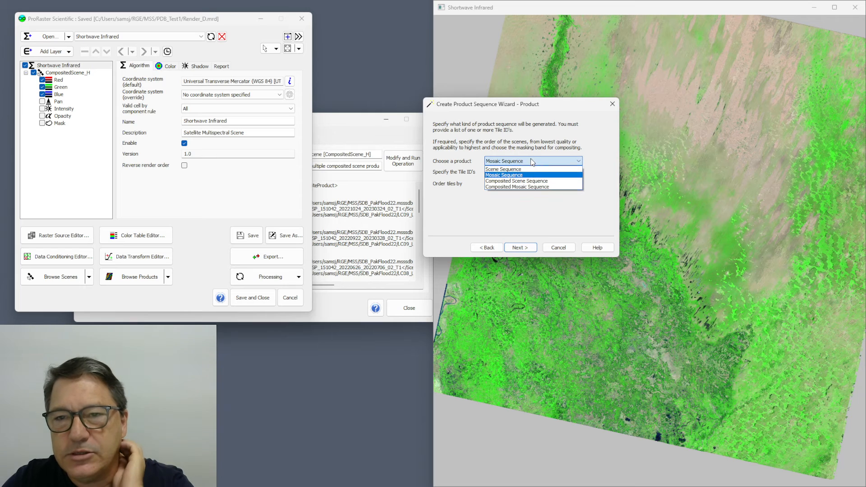
{"action": "left_click", "coordinate": [520, 186]}
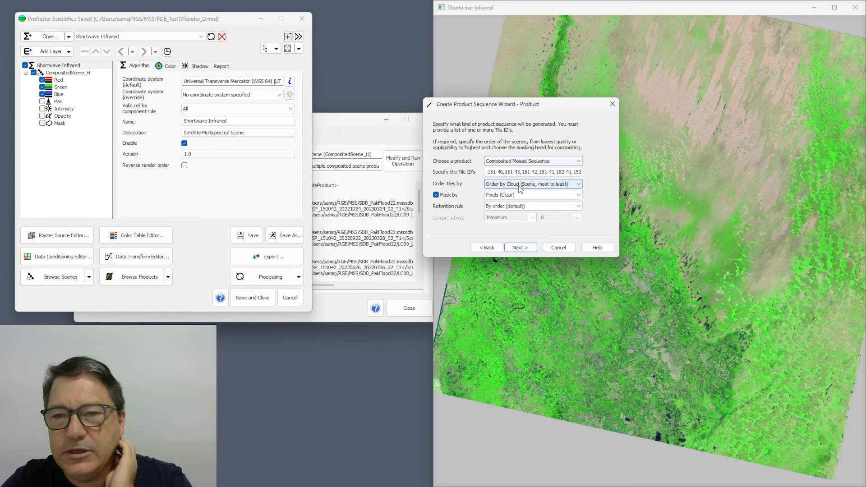
Step: Review the sequence's tile ordering options, set its retention rule to By computed value, and view the spectral index options without changing them
{"action": "left_click", "coordinate": [579, 184]}
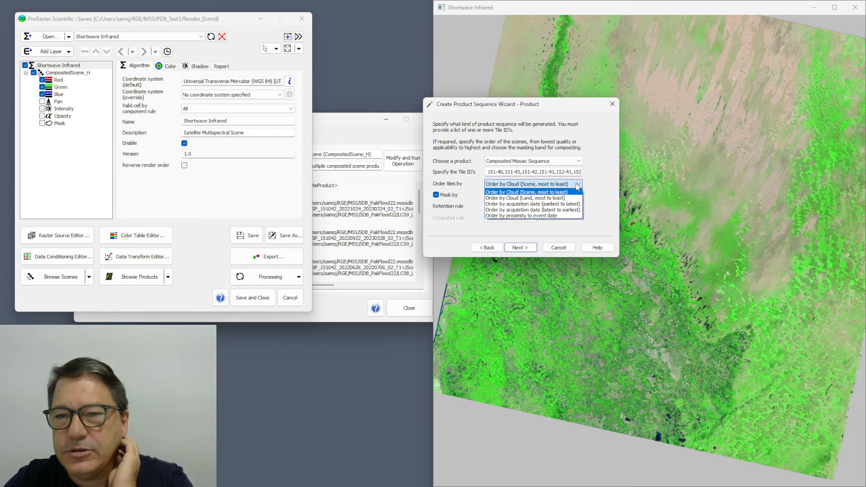
{"action": "left_click", "coordinate": [580, 186]}
{"action": "left_click", "coordinate": [573, 206]}
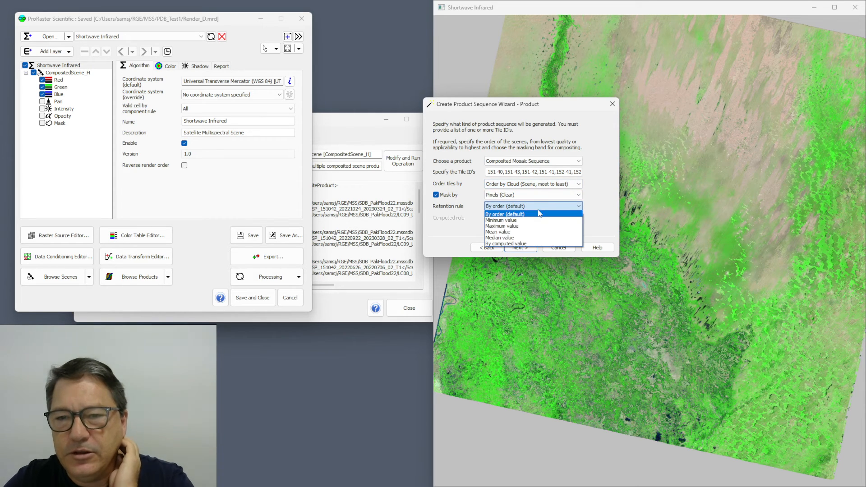
{"action": "left_click", "coordinate": [518, 244]}
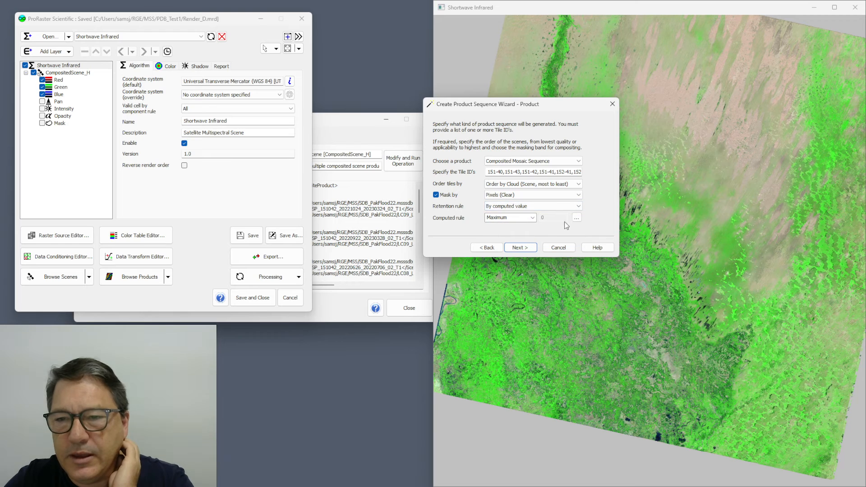
{"action": "left_click", "coordinate": [576, 218]}
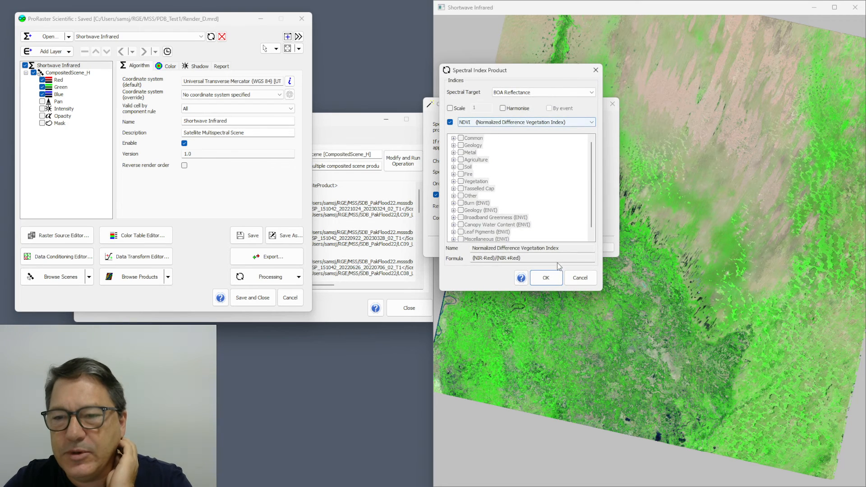
{"action": "left_click", "coordinate": [580, 278]}
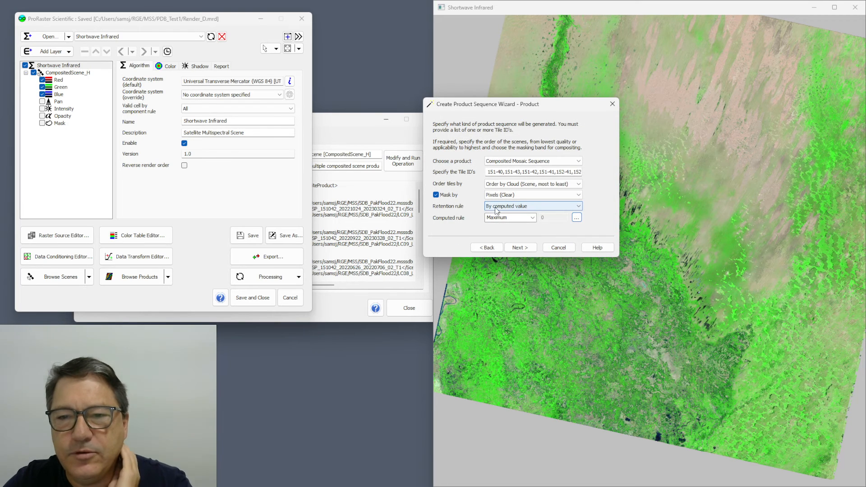
Step: Cancel the product sequence wizard and open the scene browser for the SDB_PakFlood22 database
{"action": "left_click", "coordinate": [562, 250]}
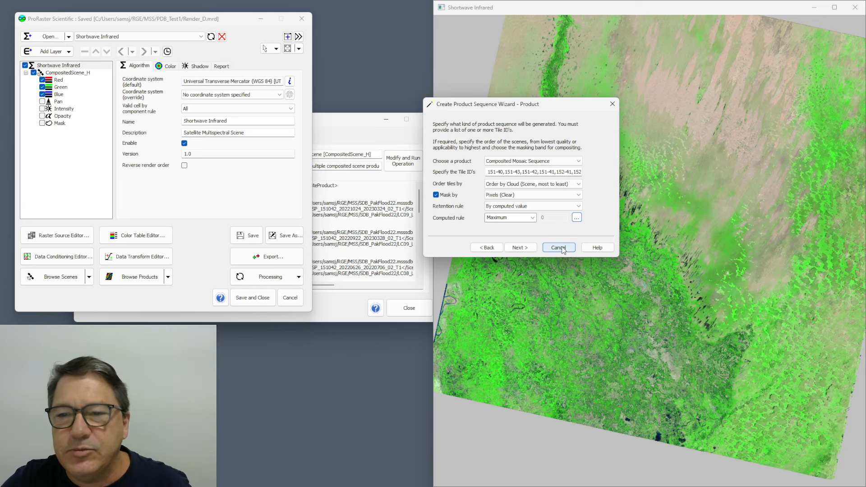
{"action": "left_click_drag", "start_coordinate": [328, 117], "coordinate": [439, 115]}
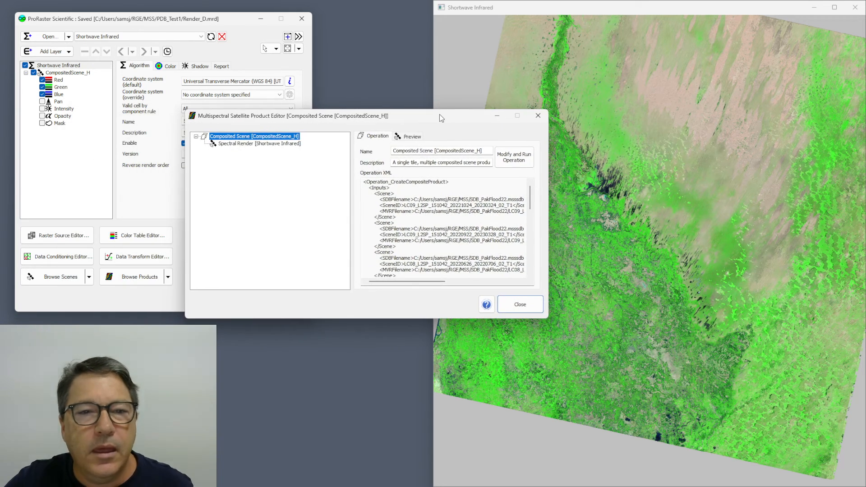
{"action": "left_click", "coordinate": [72, 277]}
{"action": "double_click", "coordinate": [132, 134]}
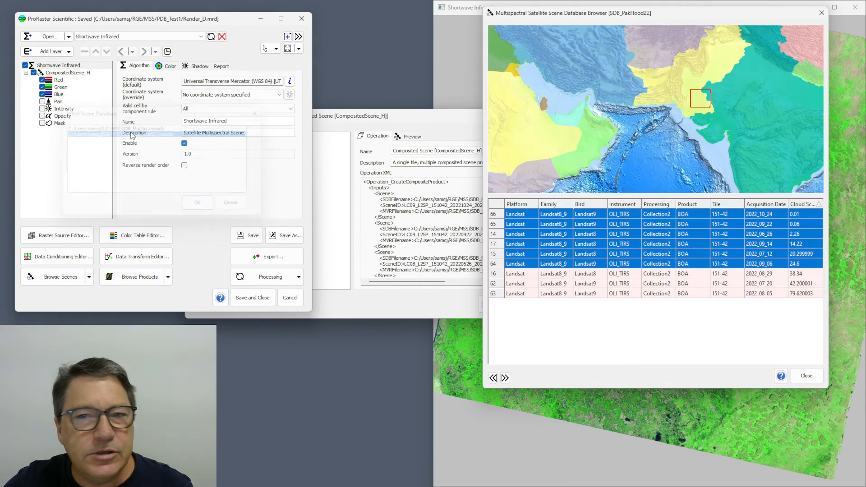
{"action": "left_click_drag", "start_coordinate": [623, 14], "coordinate": [604, 14]}
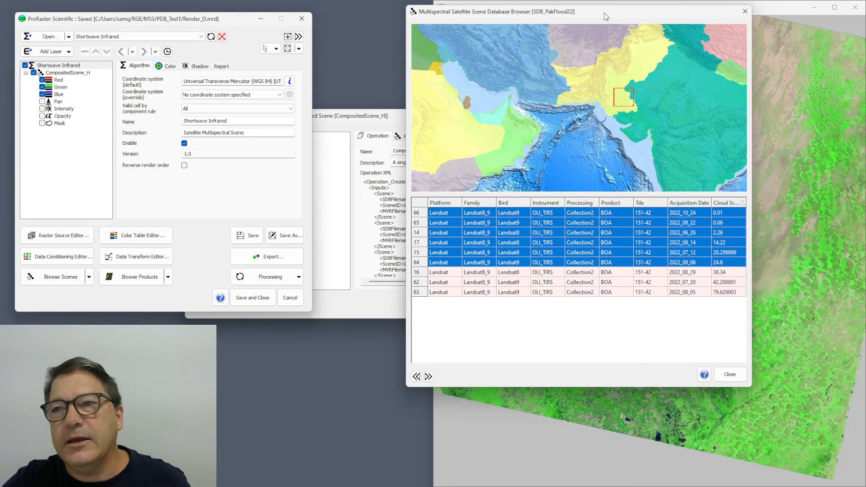
Step: Restore the full scene list for all tiles and review the entries down to the end
{"action": "left_click", "coordinate": [417, 379]}
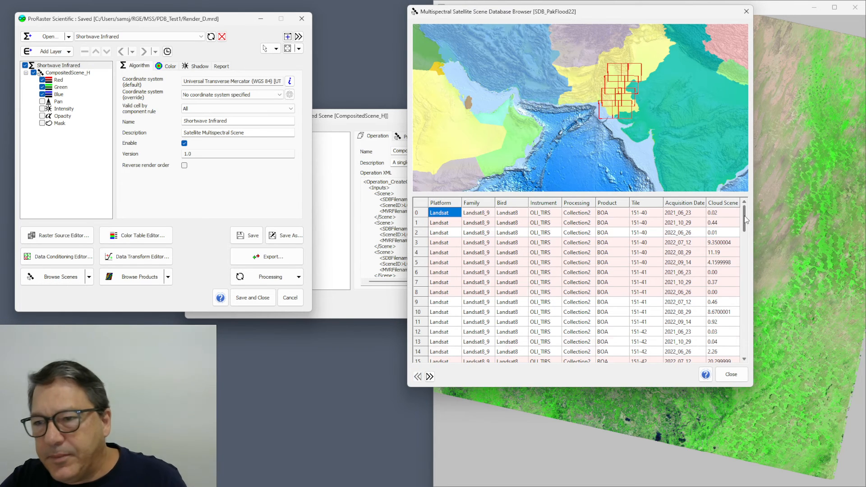
{"action": "left_click_drag", "start_coordinate": [744, 216], "coordinate": [745, 296]}
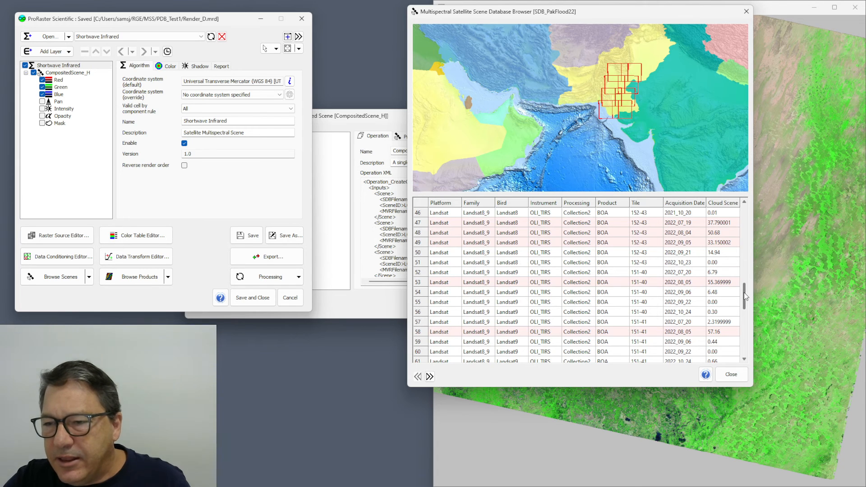
{"action": "left_click_drag", "start_coordinate": [744, 296], "coordinate": [744, 343]}
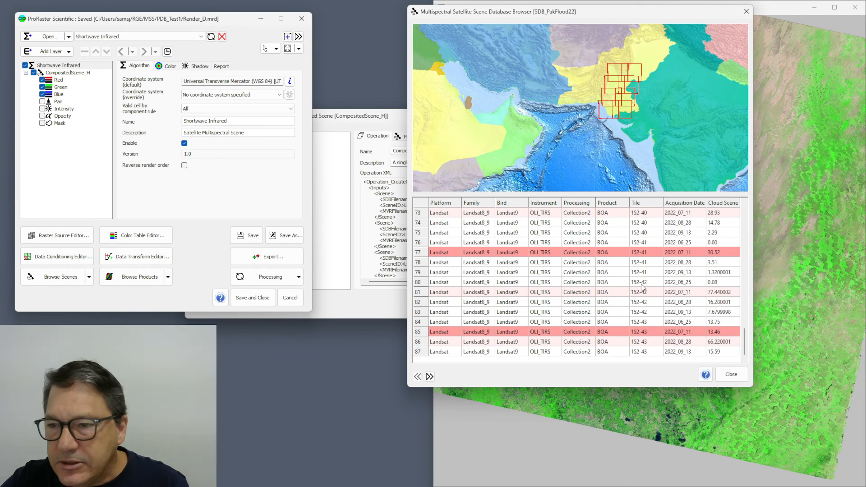
Step: Select the 2022_07_11 Landsat9 scene of tile 151-41 and view its quality tag commands without applying any
{"action": "left_click", "coordinate": [424, 255]}
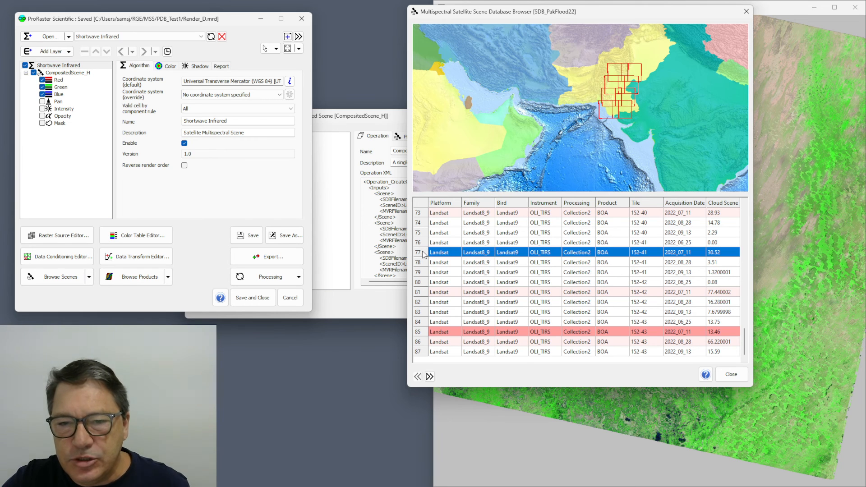
{"action": "right_click", "coordinate": [424, 252]}
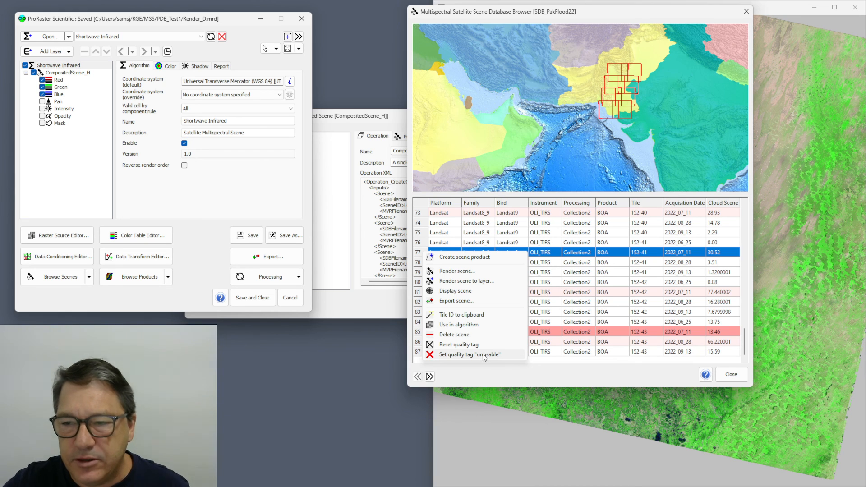
{"action": "left_click", "coordinate": [508, 375]}
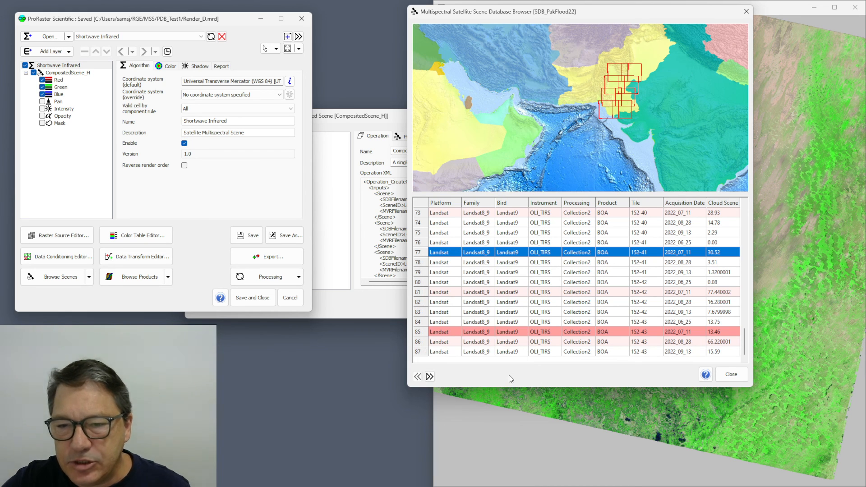